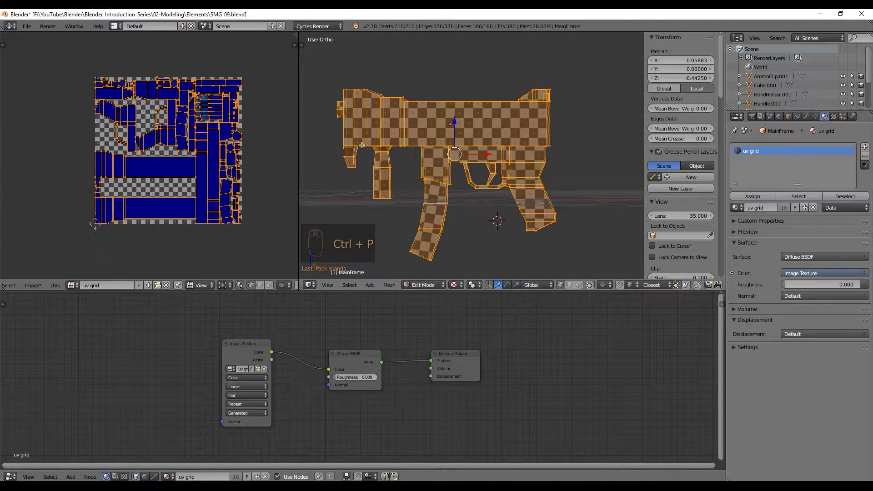
Step: Deselect the gun mesh, leave Edit Mode and inspect the checker texture on the model up close
middle_drag(390, 133, 374, 146)
key(a)
key(Tab)
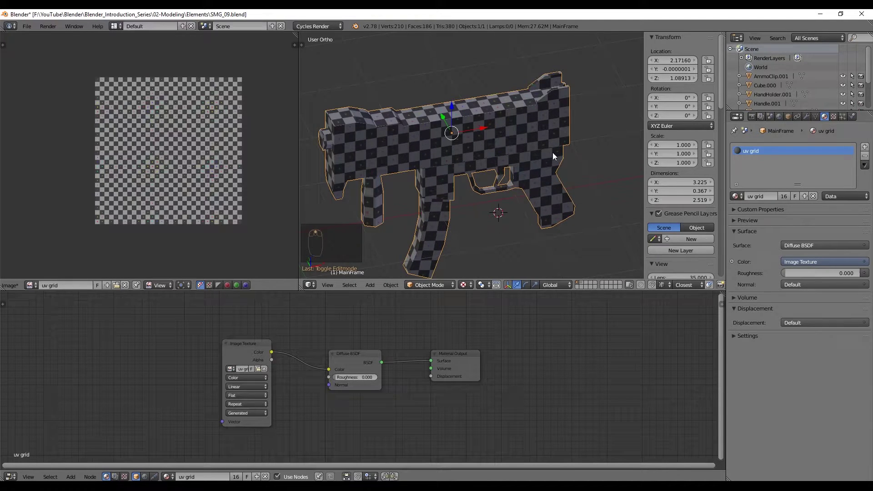
scroll(465, 200, up, 6)
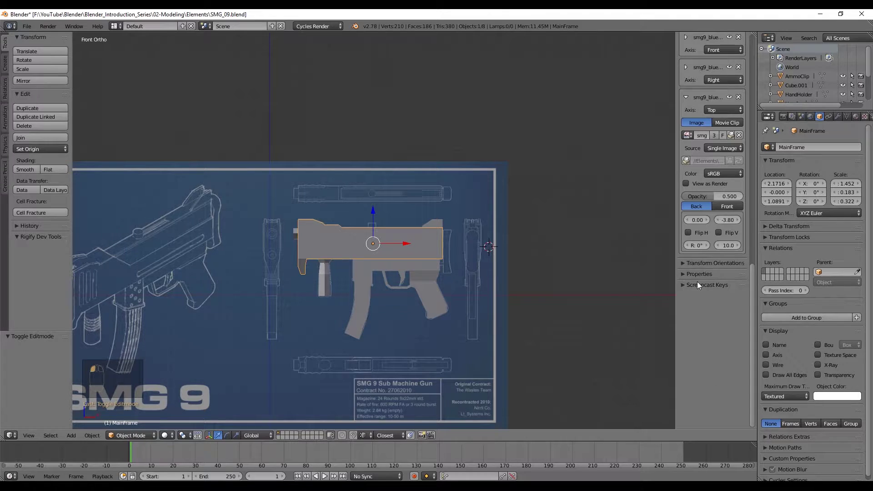
shift+middle_drag(270, 287, 301, 306)
scroll(318, 291, up, 2)
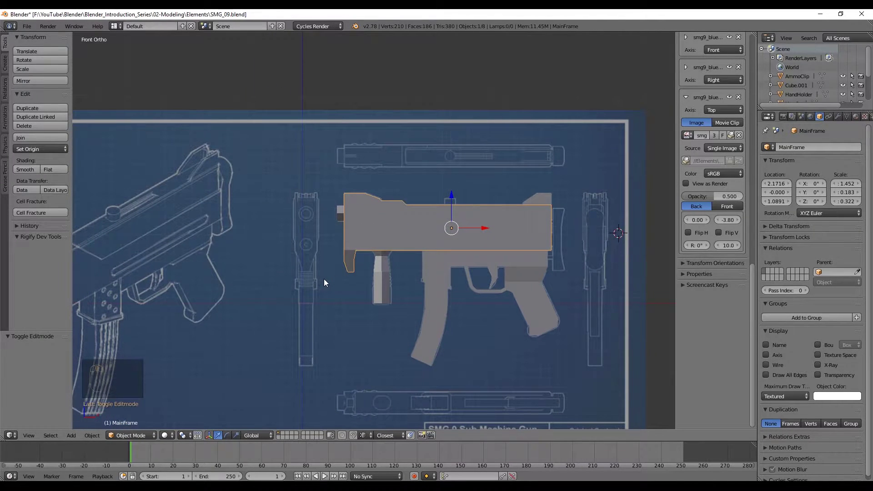
shift+middle_drag(324, 279, 317, 258)
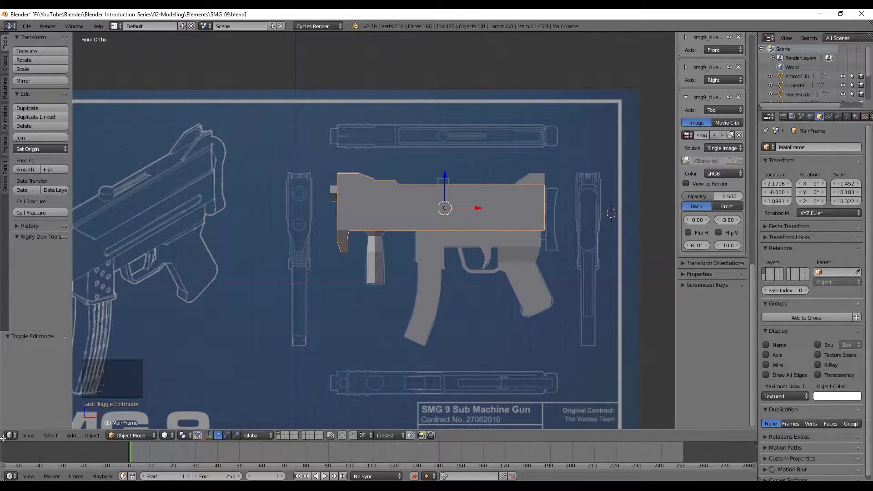
drag(2, 438, 206, 410)
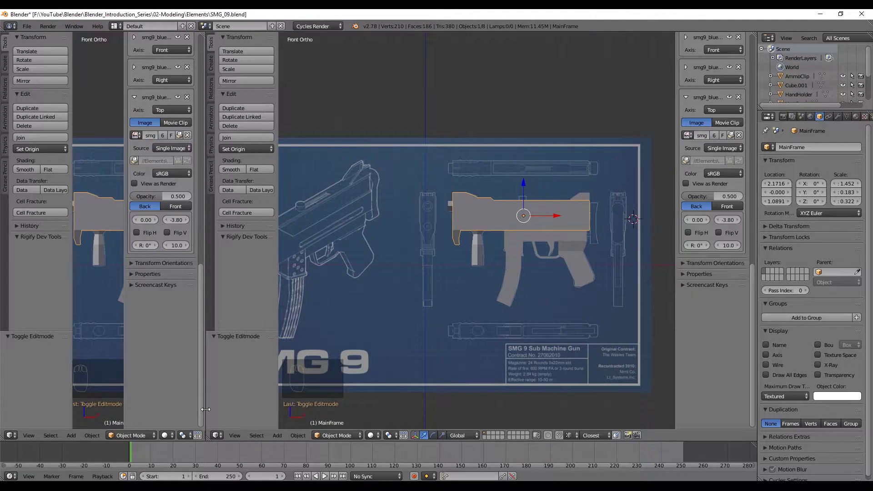
drag(205, 439, 196, 210)
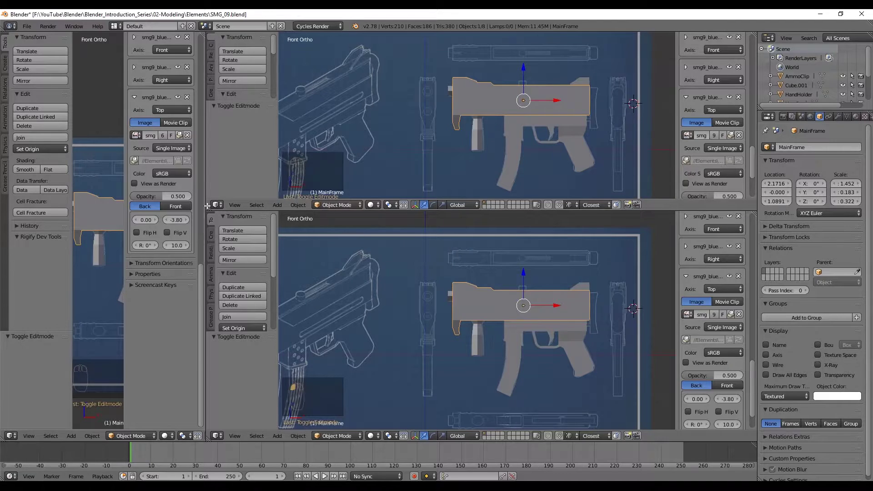
drag(209, 207, 450, 206)
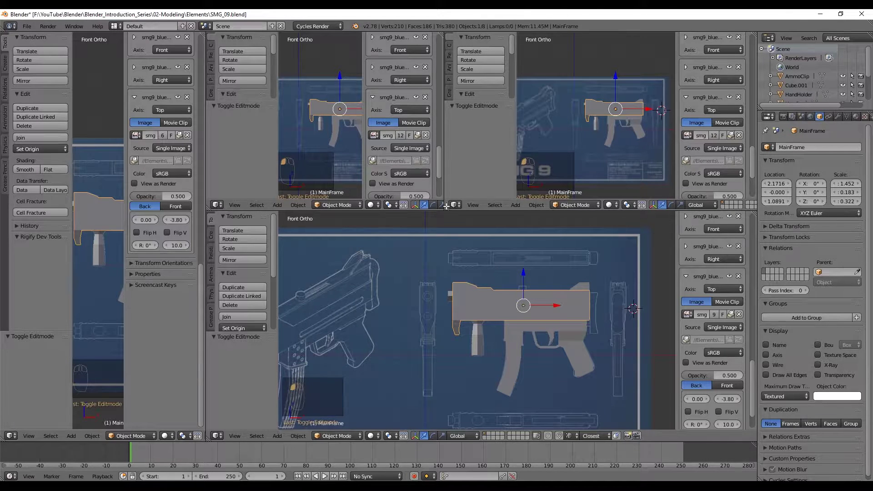
drag(445, 206, 214, 282)
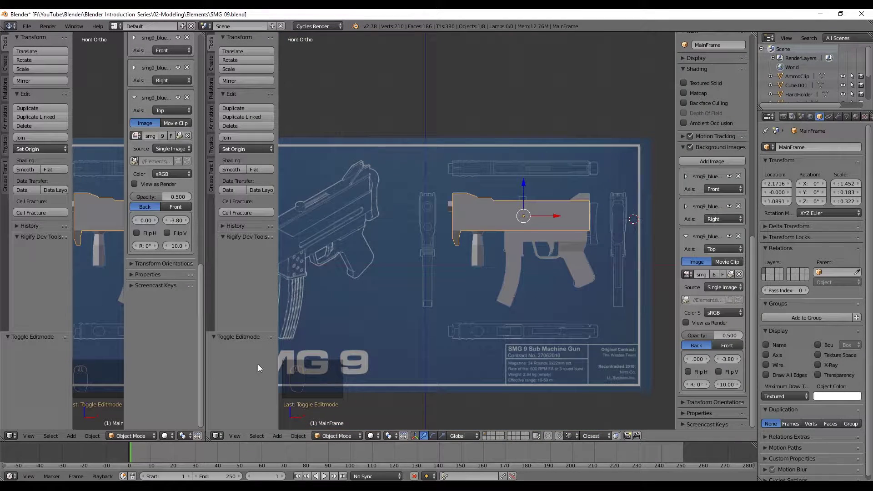
drag(209, 440, 1, 448)
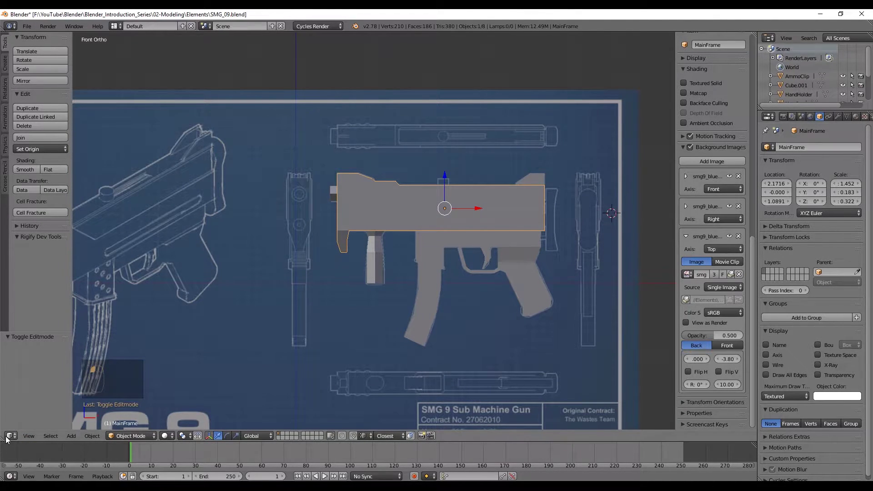
Step: Split the 3D view side by side and turn the new area, cleared of its side panels, into a UV/Image Editor
drag(3, 439, 283, 434)
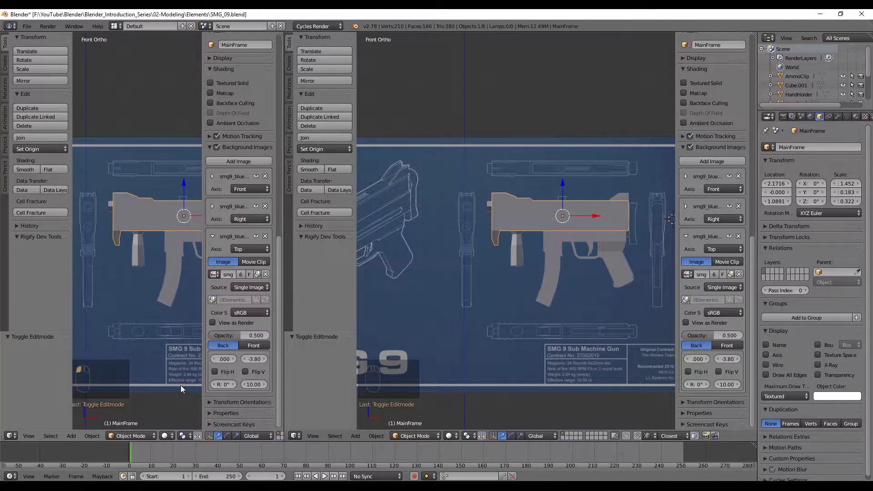
key(n)
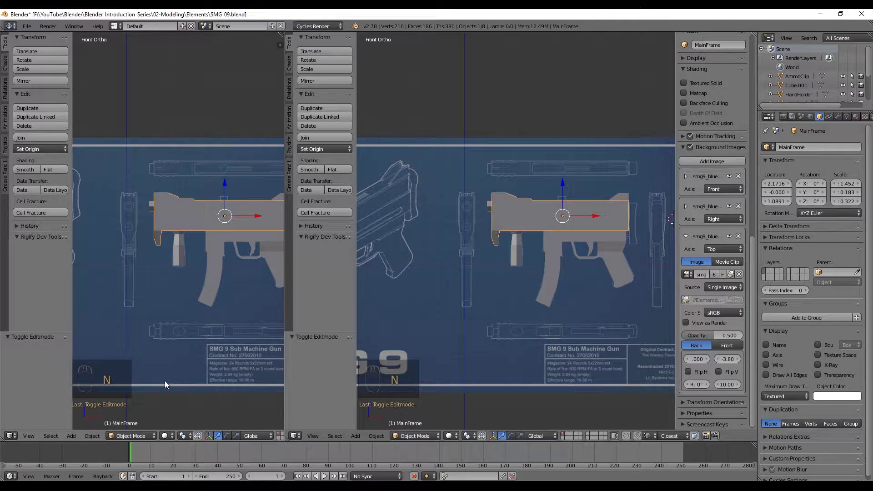
key(t)
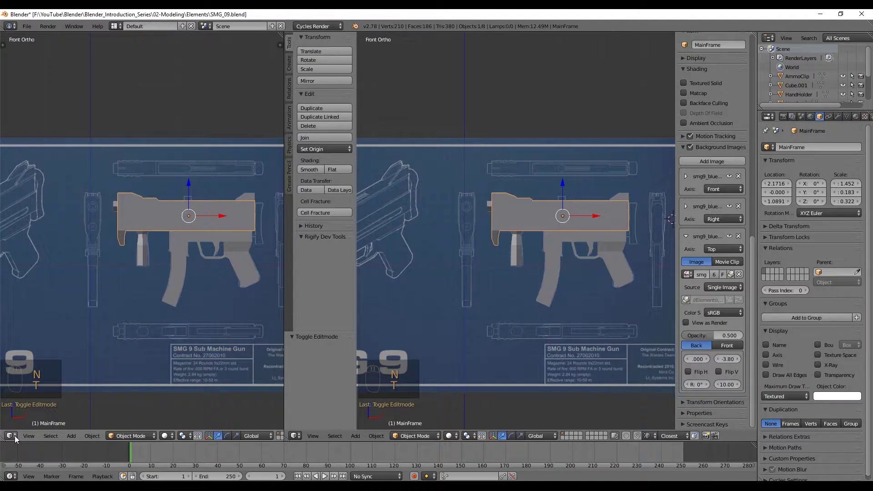
click(11, 436)
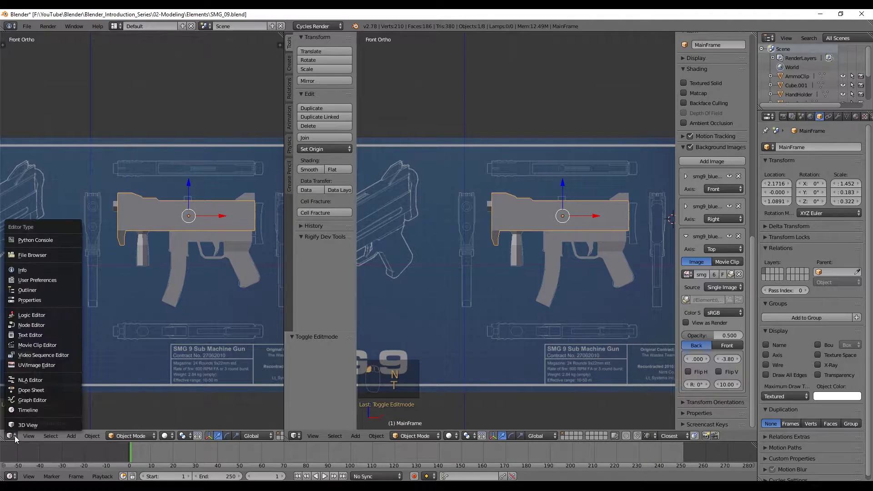
click(43, 365)
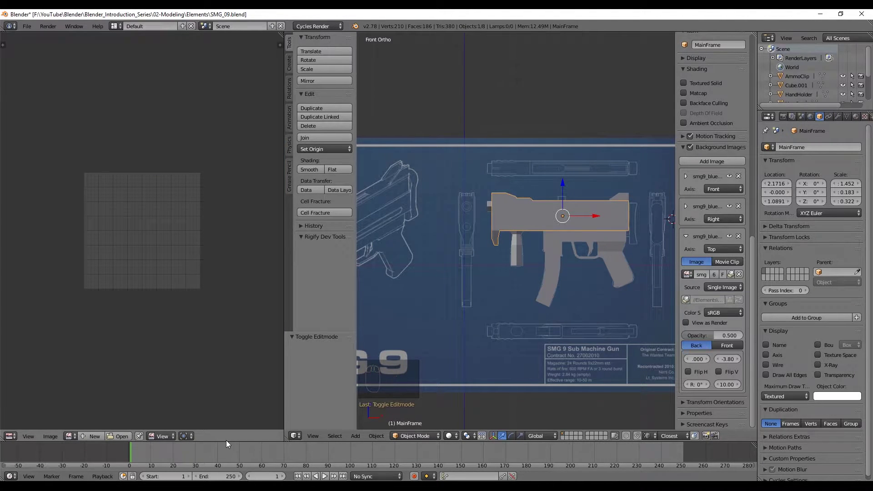
Step: Enlarge the timeline area, hide the 3D view's tool shelf and properties panel, and widen the UV/Image Editor slightly
drag(225, 440, 240, 331)
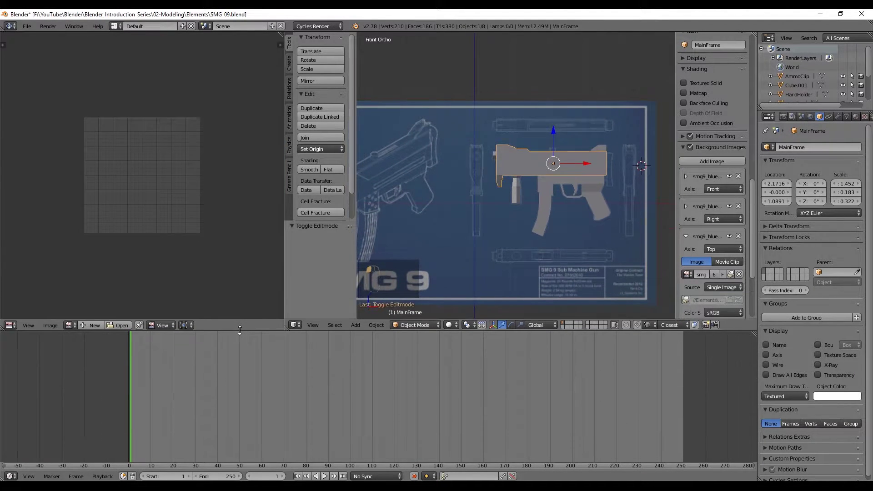
middle_drag(572, 102, 524, 155)
key(t)
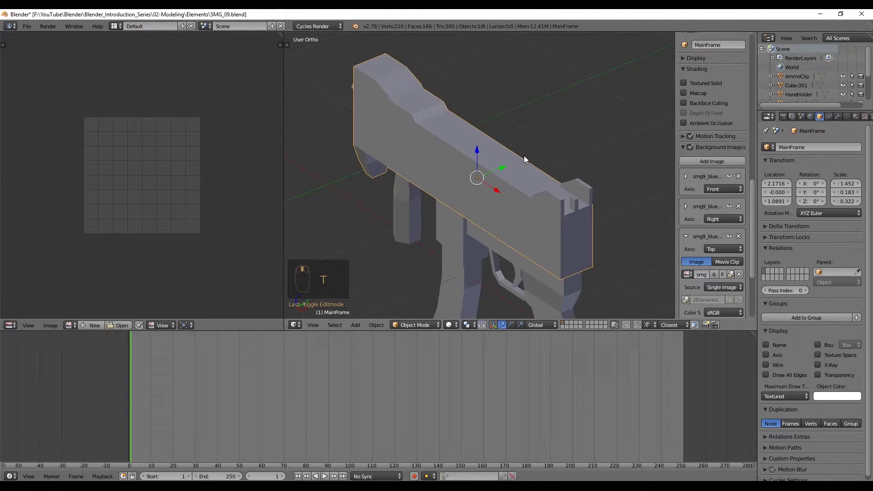
key(n)
scroll(535, 134, down, 1)
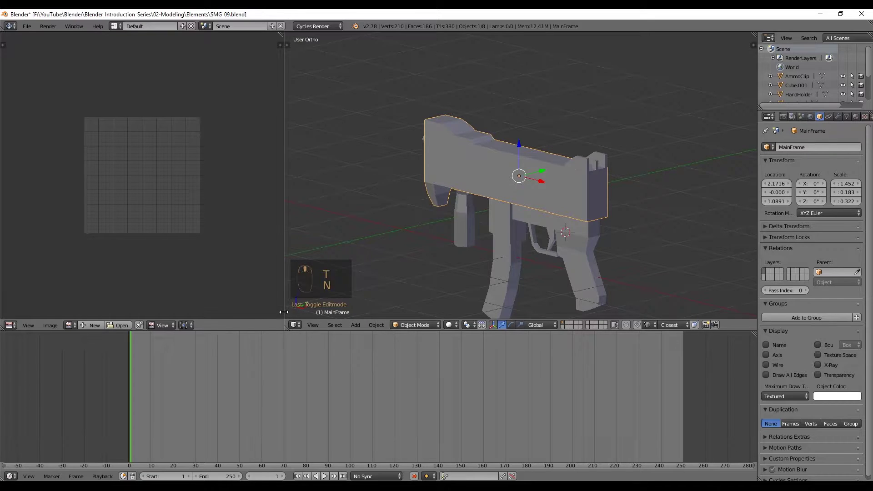
drag(284, 317, 298, 317)
Step: Unwrap the entire MainFrame mesh with Smart UV Project, using an angle limit of 66 and an island margin of 0
middle_drag(553, 177, 519, 185)
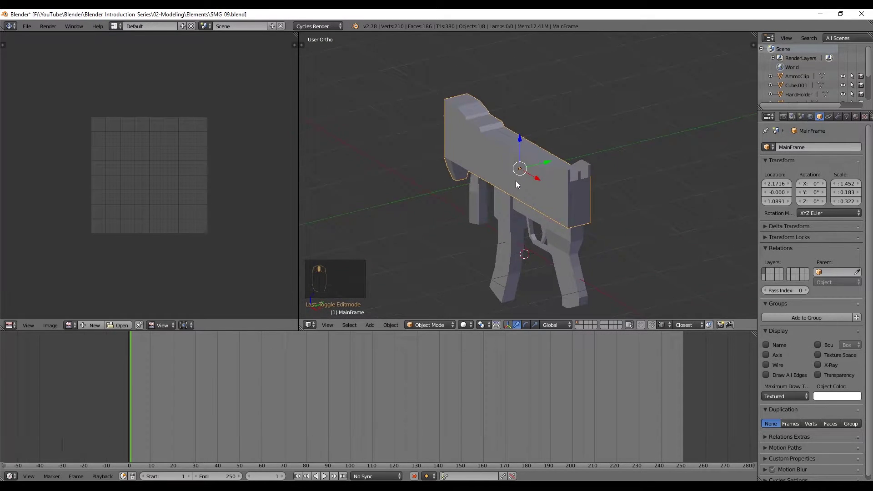
key(Tab)
key(a)
key(a)
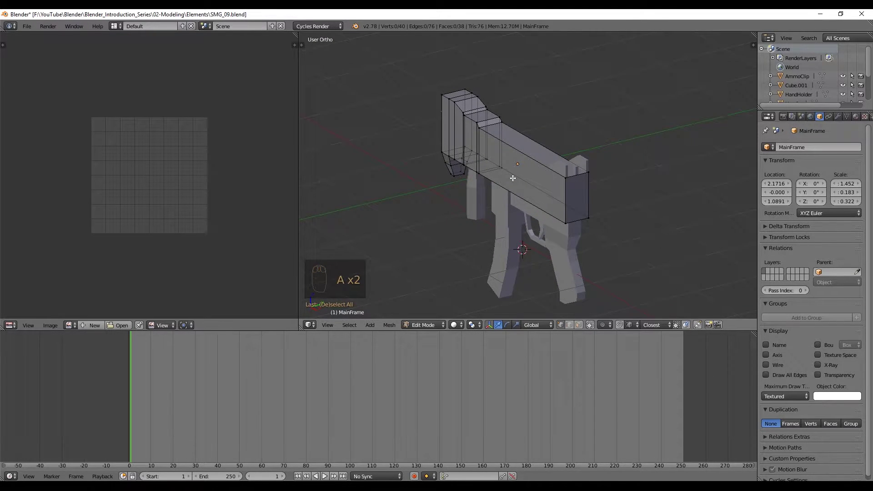
key(a)
key(u)
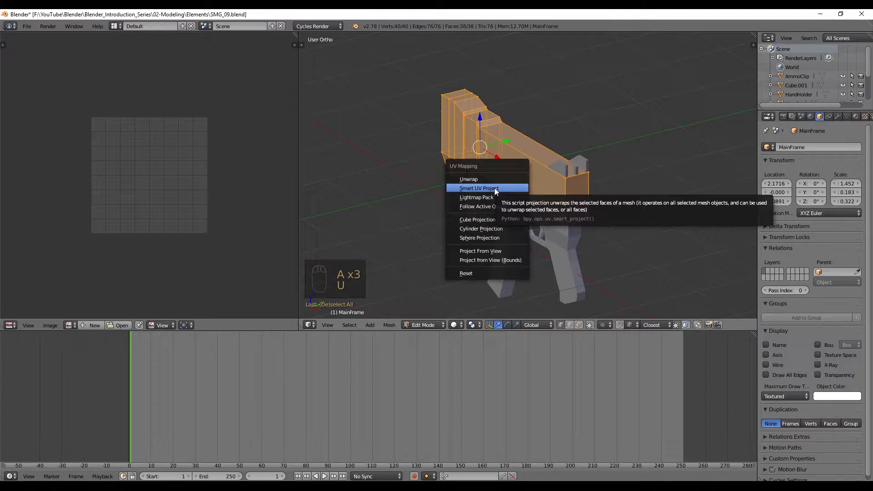
click(495, 187)
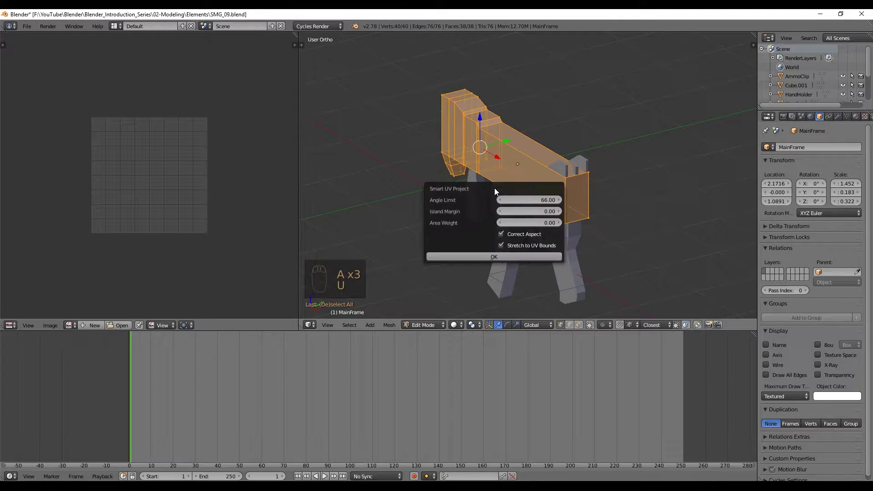
click(490, 256)
Step: Create a 1024 by 1024 px image named "uv grid" with the UV Grid generated type in the UV editor
scroll(122, 192, up, 2)
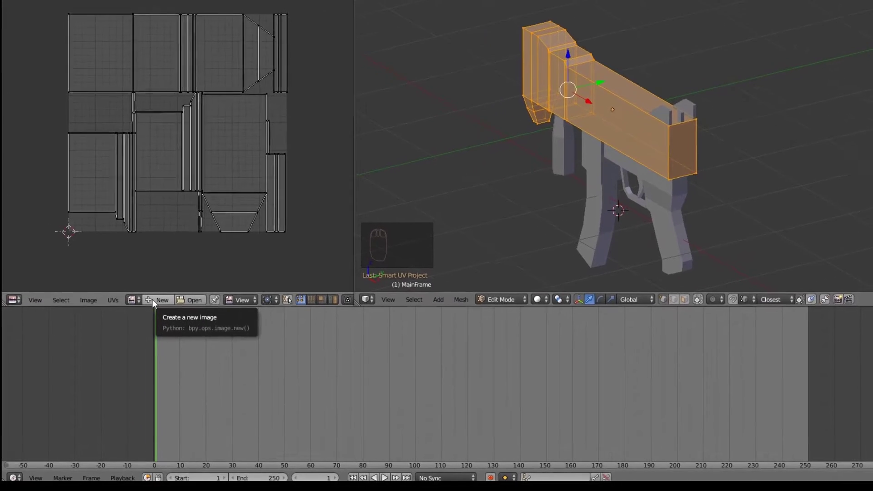
click(153, 301)
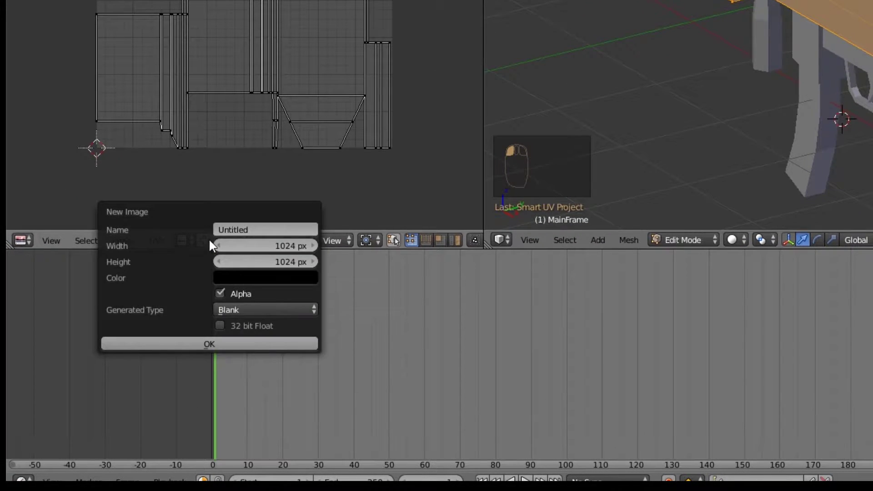
click(236, 223)
text(uv grid)
click(236, 310)
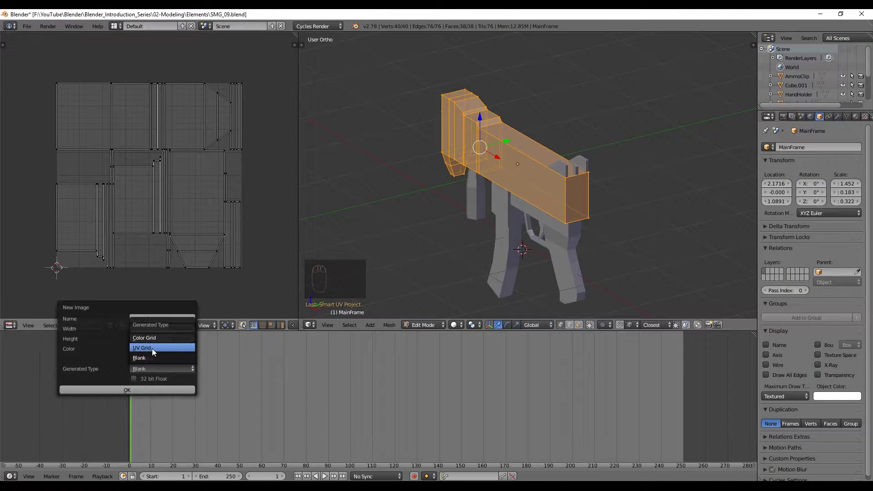
click(236, 286)
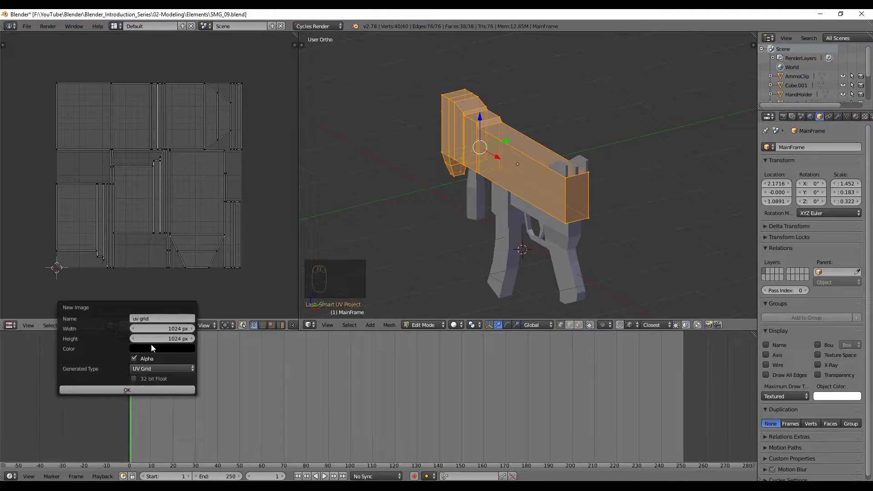
click(139, 390)
scroll(144, 268, down, 5)
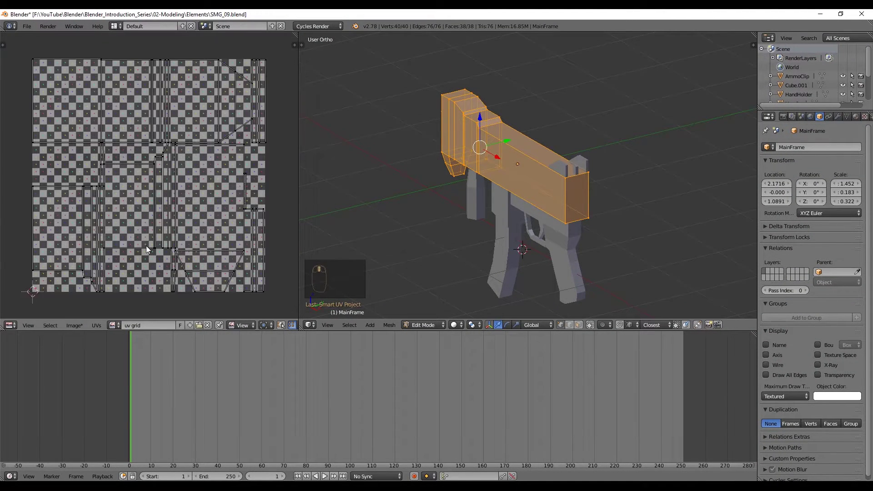
Step: Turn on the Stretch display for the UVs in the UV editor
key(n)
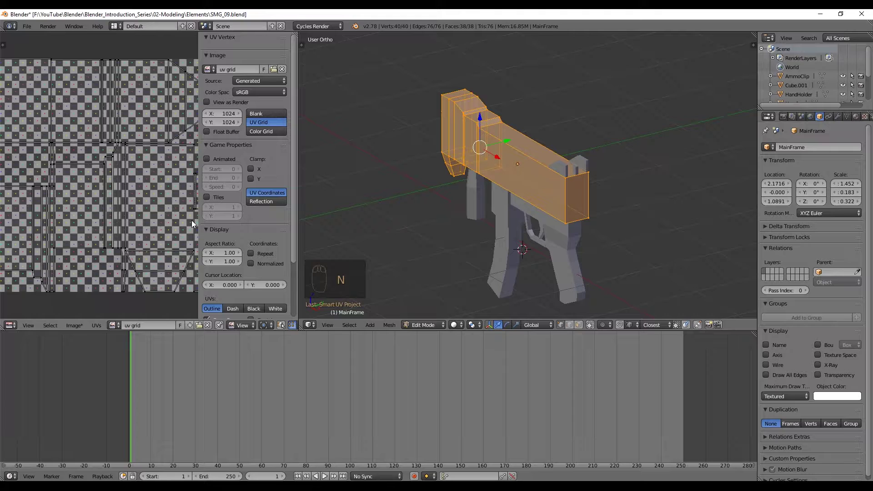
scroll(218, 213, down, 4)
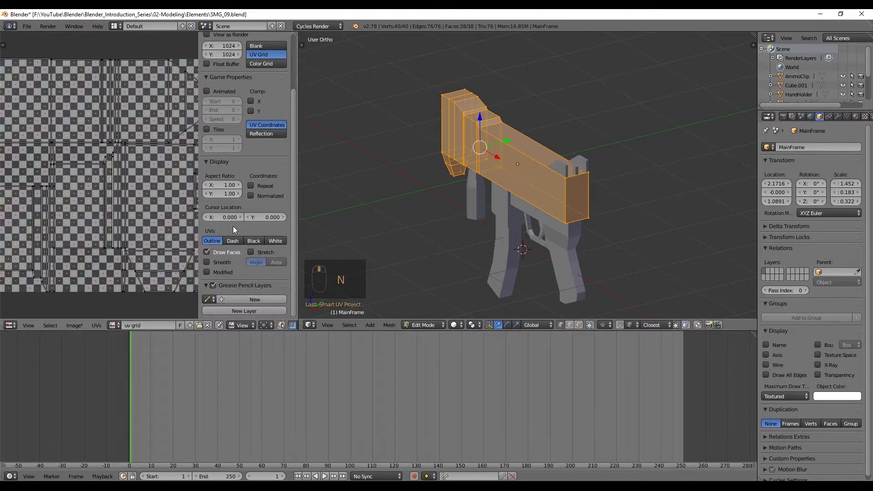
click(250, 252)
key(n)
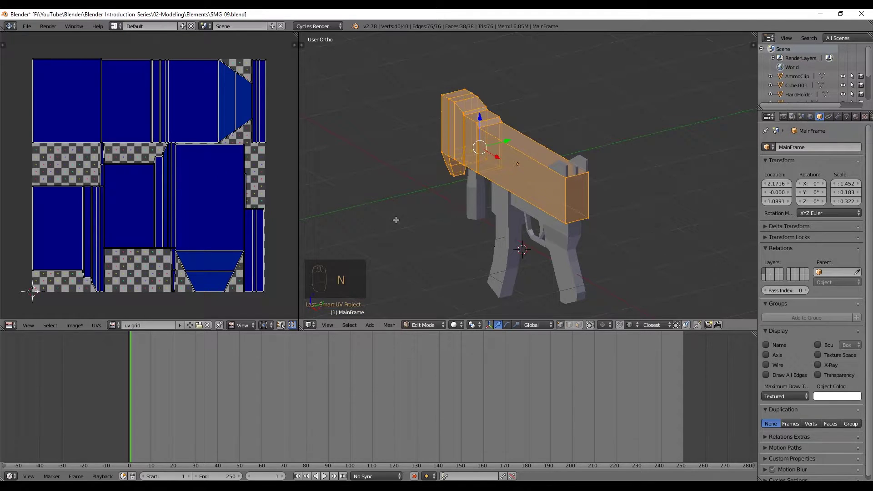
Step: Add a material slot to MainFrame and create a new material in it named "uv grid"
middle_drag(502, 176, 491, 193)
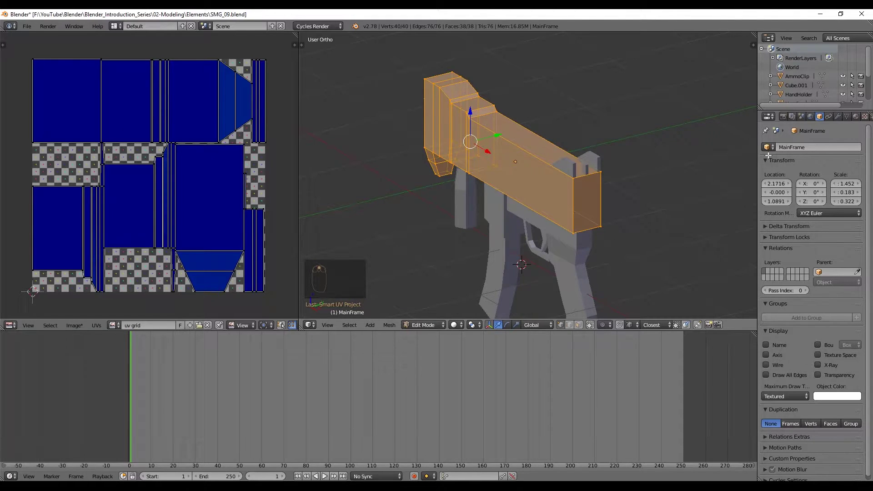
click(856, 116)
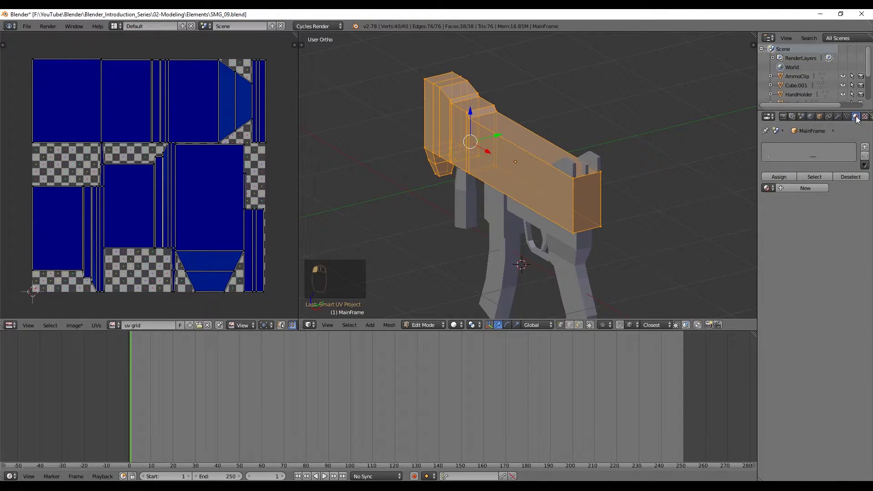
drag(812, 157, 809, 185)
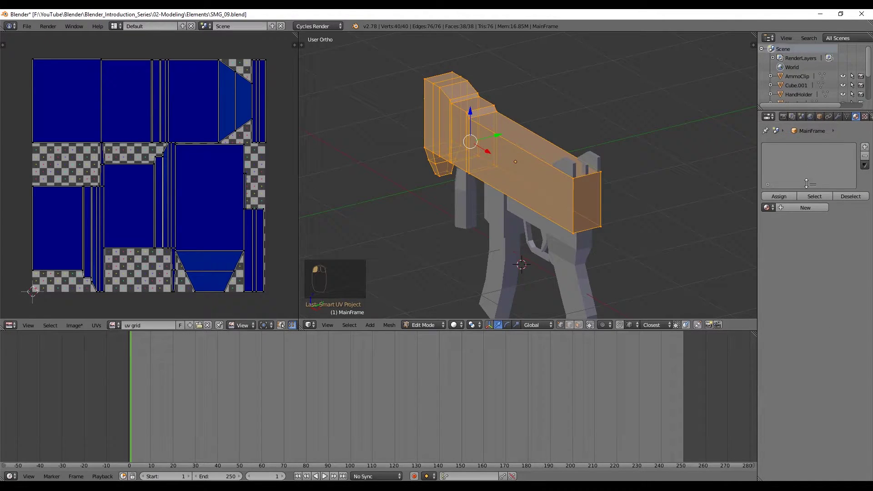
click(865, 147)
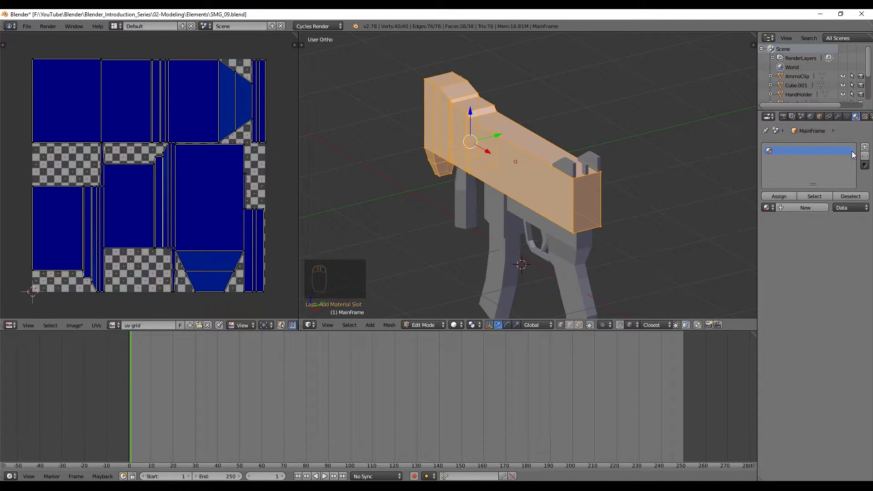
click(788, 207)
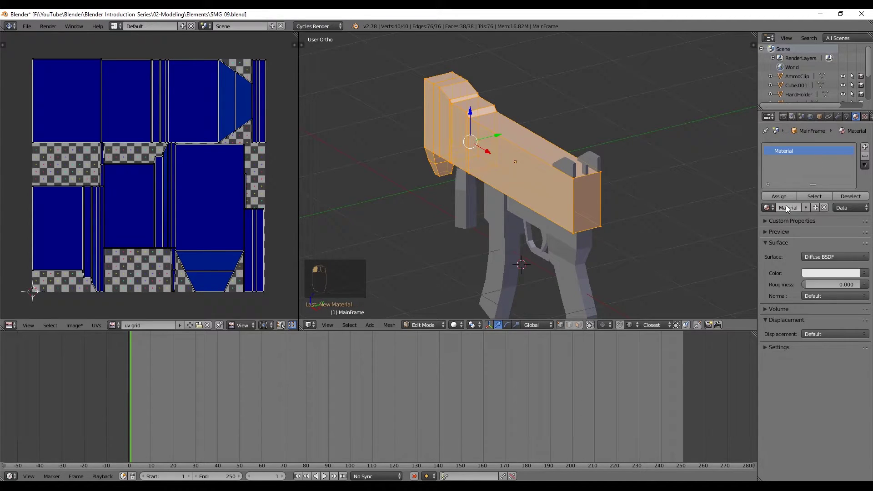
click(791, 208)
text(uv grid)
key(Return)
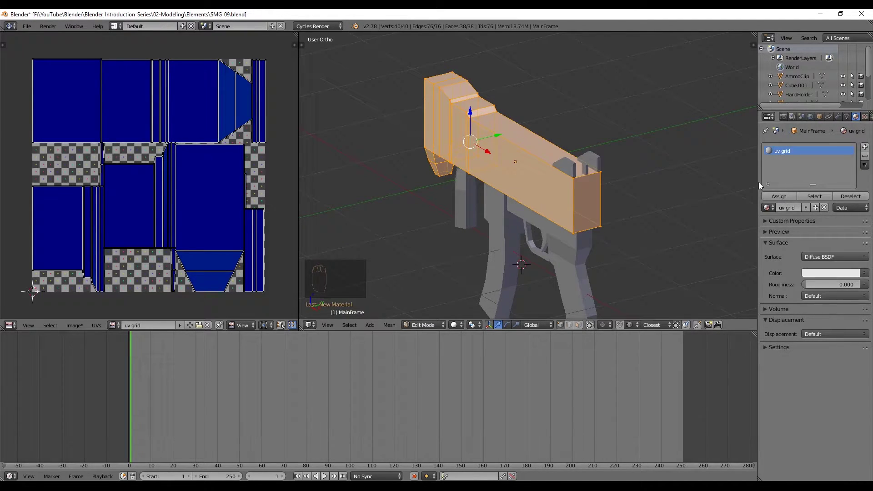
Step: Widen the Properties editor and make sure Cycles Render is the active render engine
drag(757, 182, 726, 180)
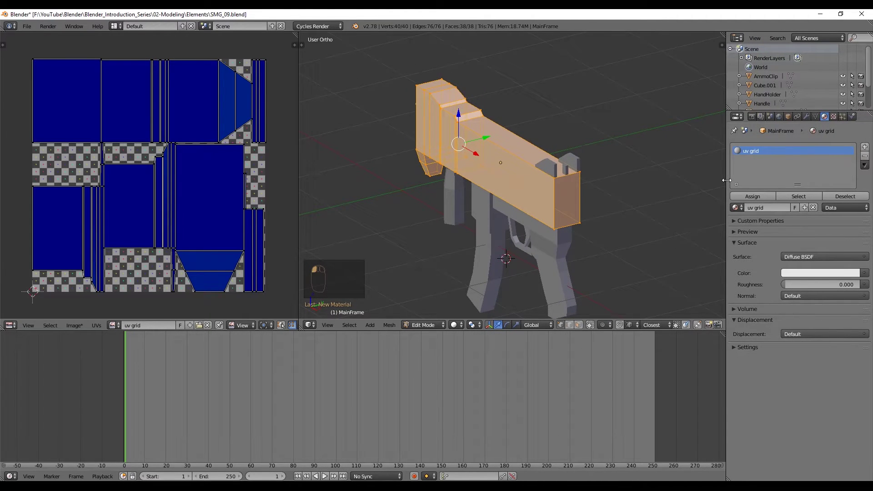
click(320, 27)
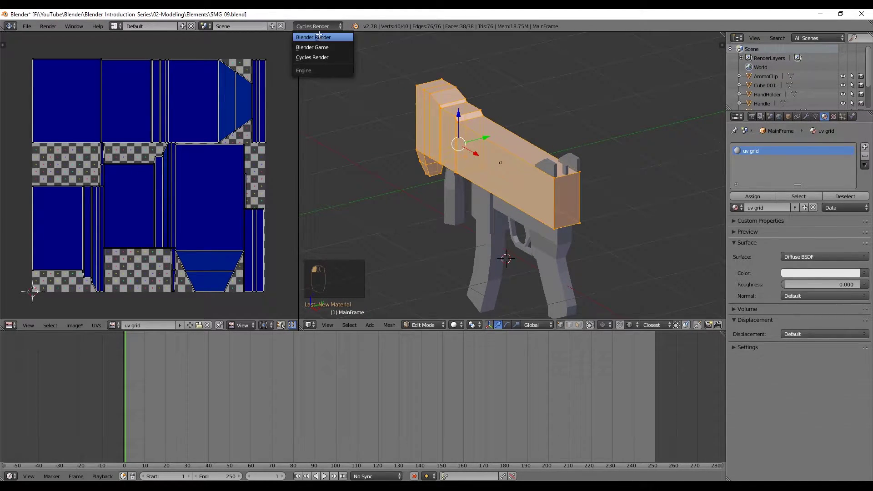
click(320, 37)
click(321, 26)
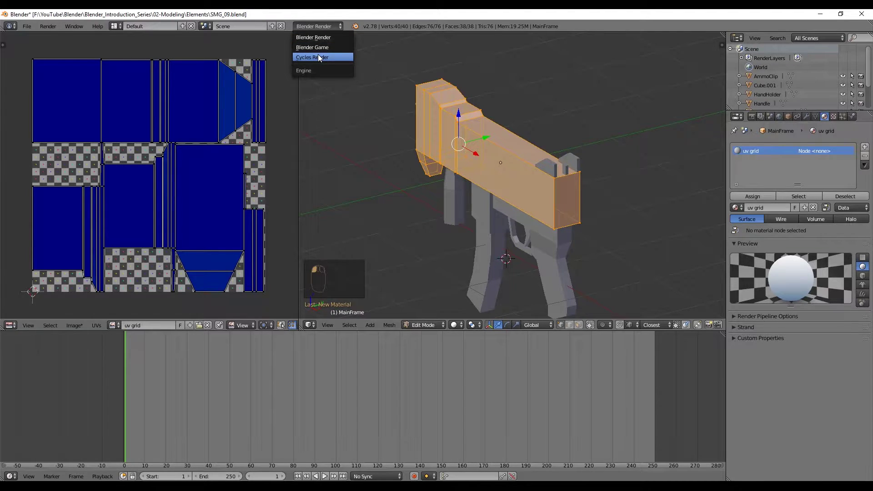
click(319, 58)
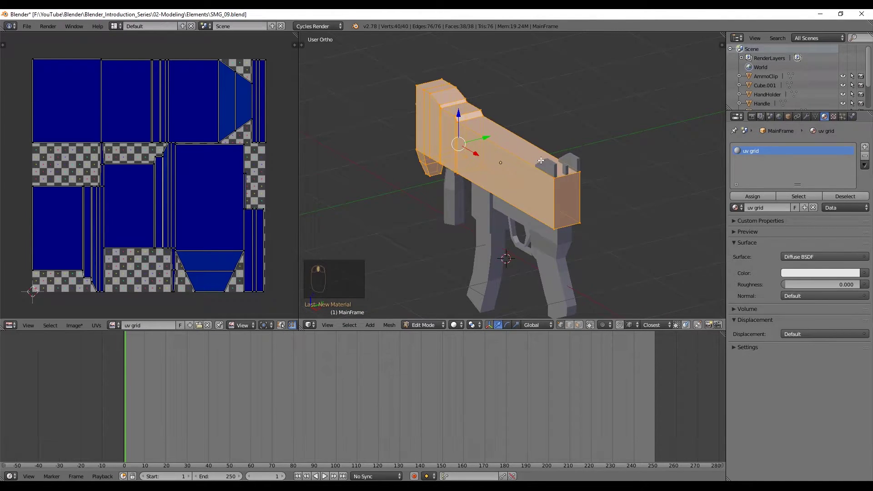
Step: Turn the timeline area into a taller Node Editor with its sidebar hidden, showing the "uv grid" material nodes
middle_drag(541, 160, 635, 247)
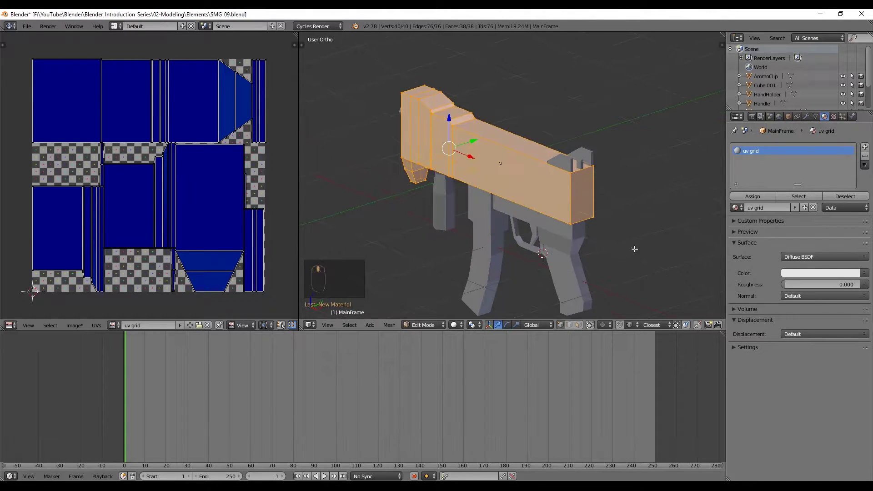
click(11, 476)
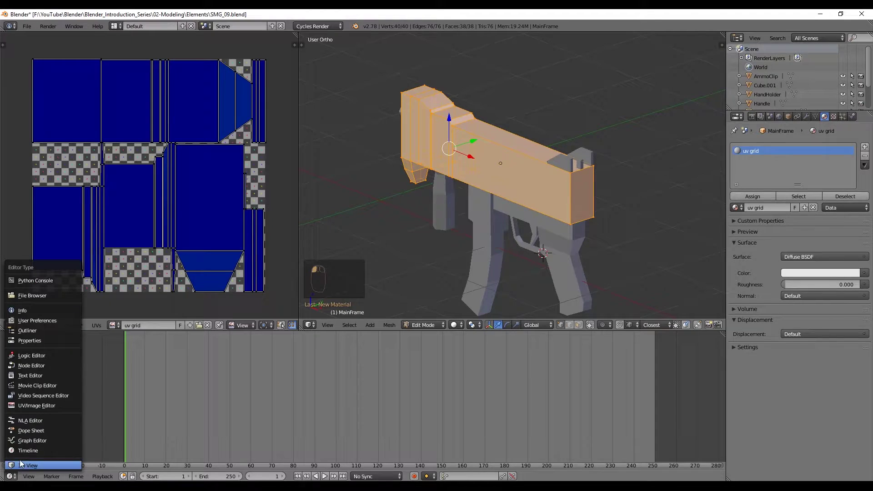
click(47, 365)
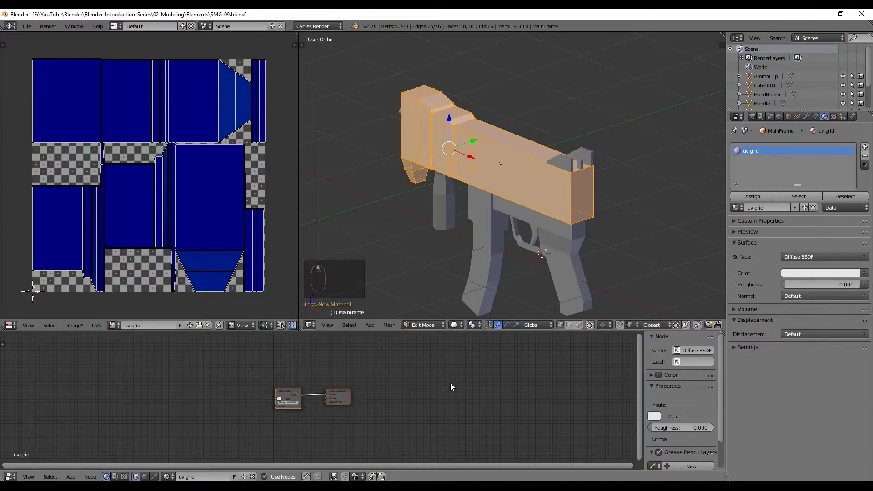
scroll(288, 408, up, 2)
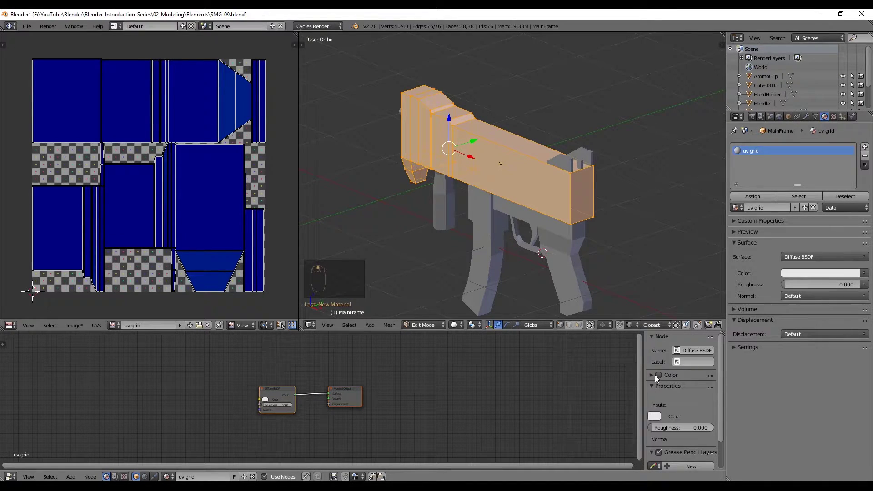
key(n)
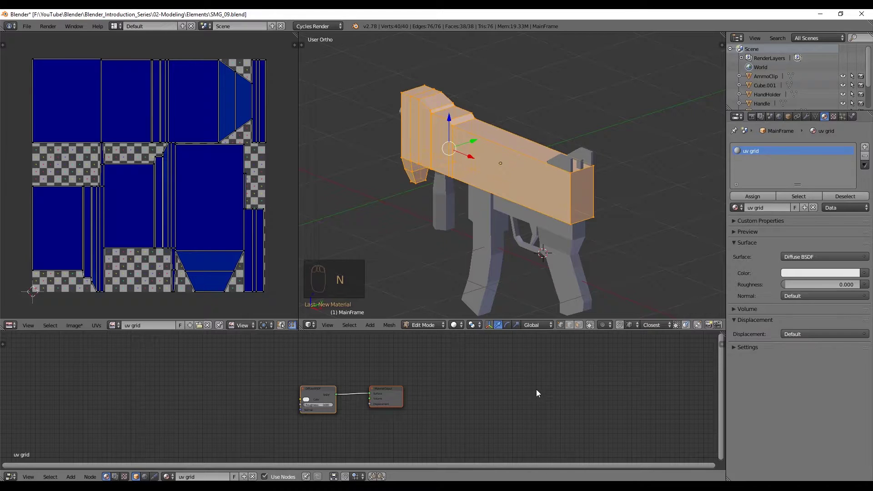
middle_drag(313, 427, 411, 411)
scroll(414, 405, up, 1)
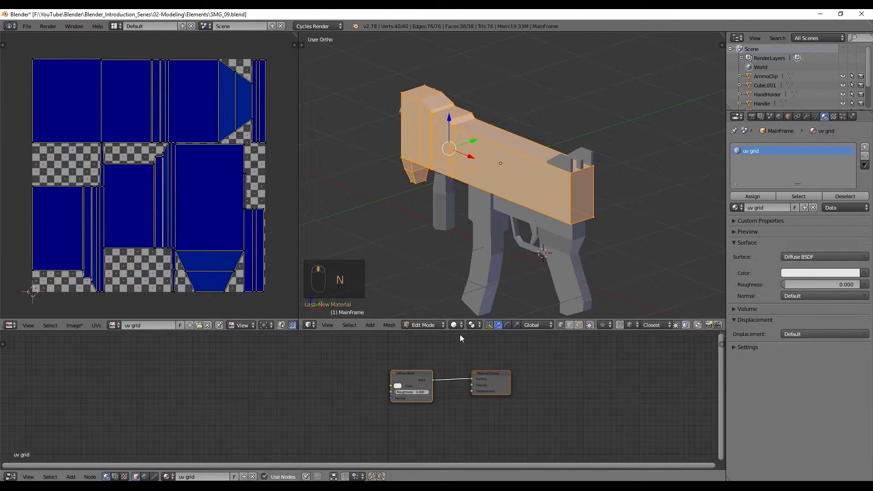
drag(461, 331, 461, 291)
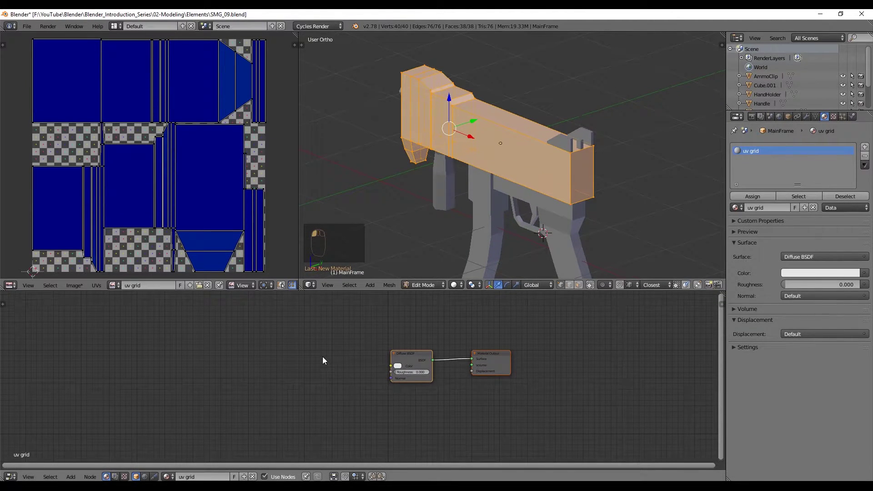
Step: Add an Image Texture node beside the Diffuse BSDF node and link its Color output to the Diffuse BSDF Color input
middle_drag(323, 356, 274, 363)
key(shift+a)
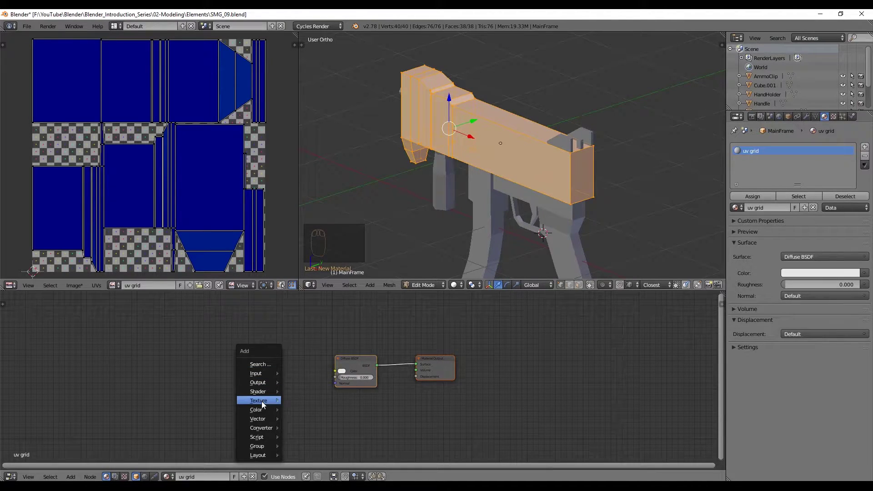
mouse_move(261, 402)
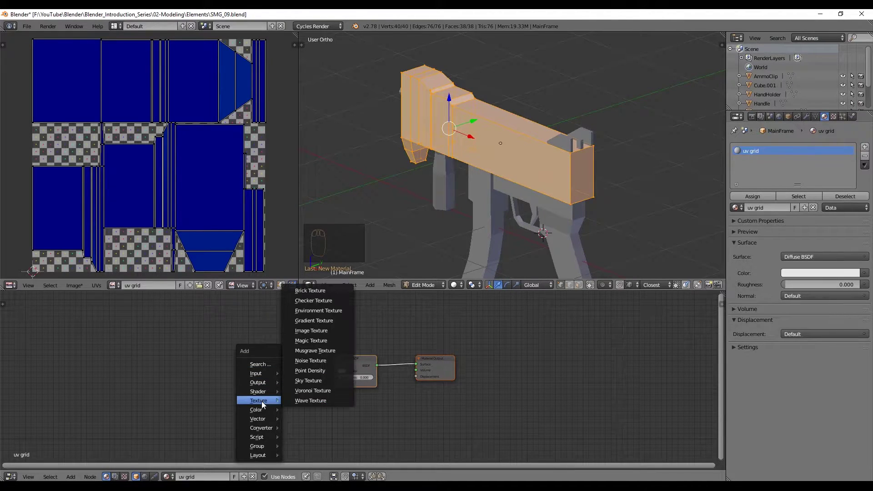
click(319, 331)
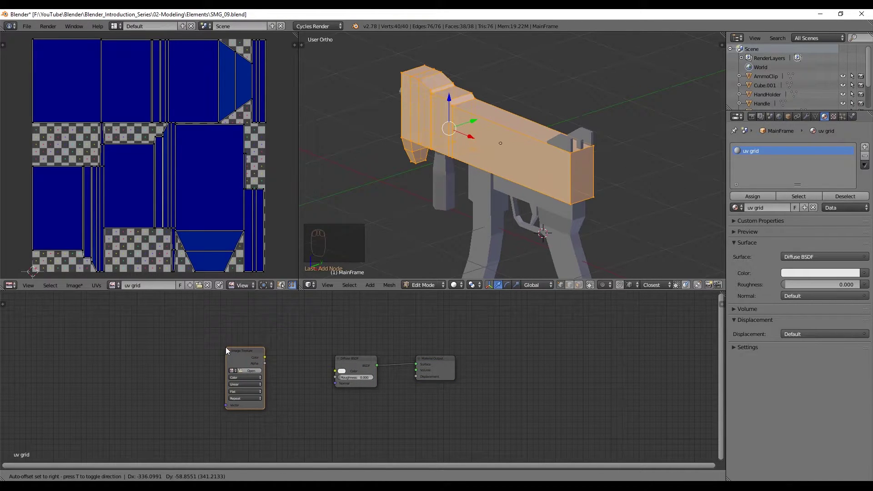
click(226, 347)
key(Delete)
drag(233, 352, 262, 352)
scroll(291, 353, up, 1)
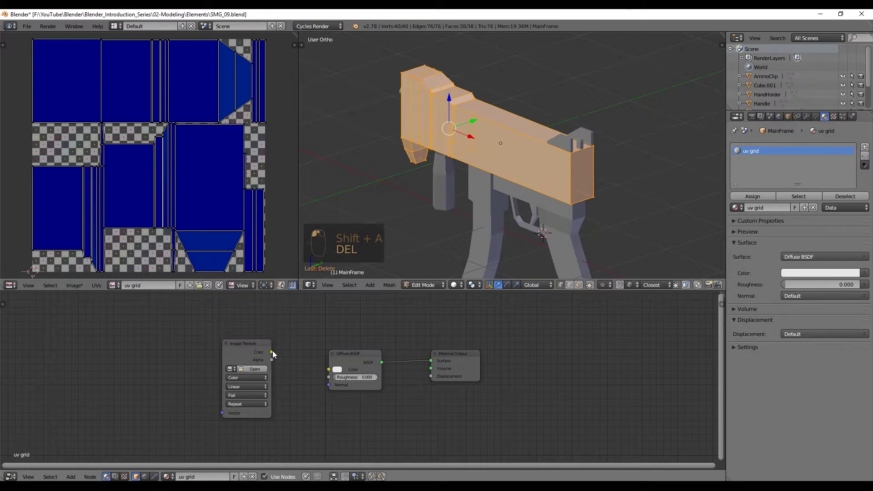
drag(271, 353, 329, 370)
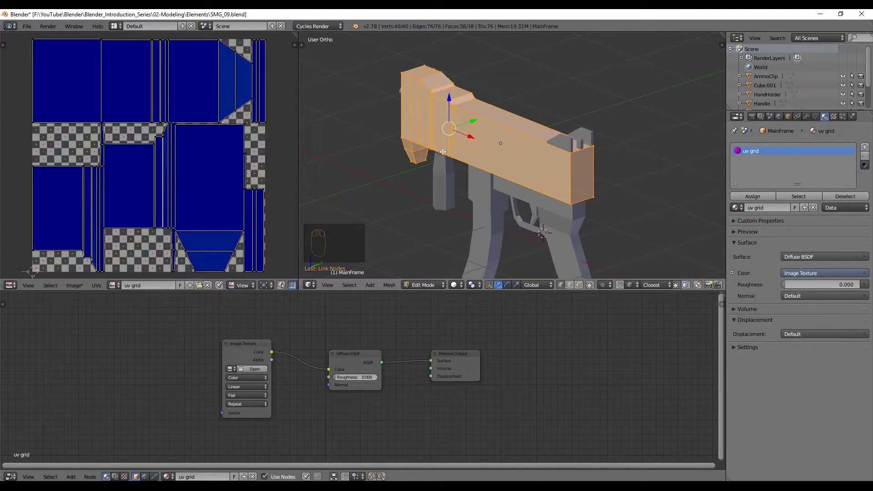
Step: Show MainFrame in Object Mode with Texture viewport shading and assign the "uv grid" image to the Image Texture node
key(Tab)
click(464, 285)
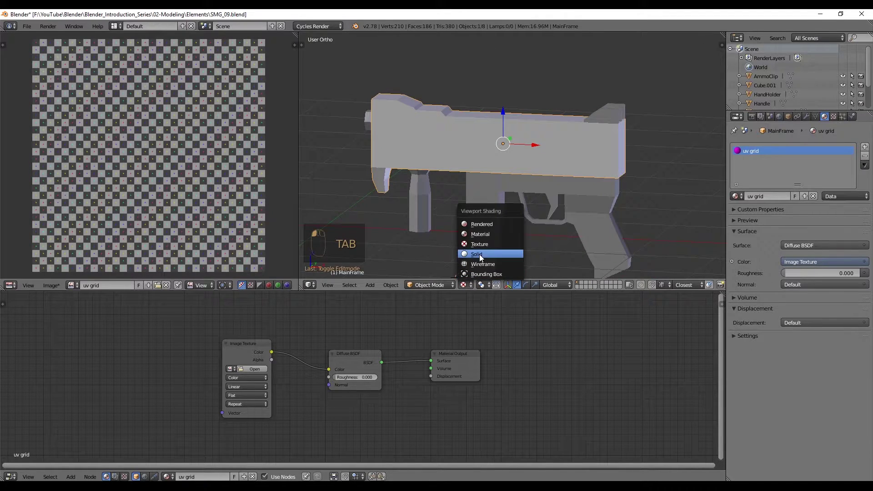
mouse_move(488, 242)
middle_down()
mouse_move(444, 187)
mouse_move(438, 198)
middle_up()
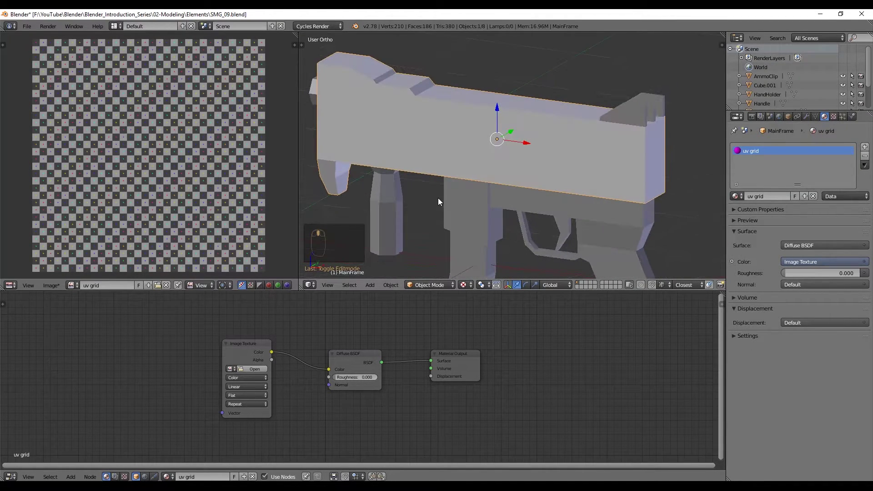
click(232, 369)
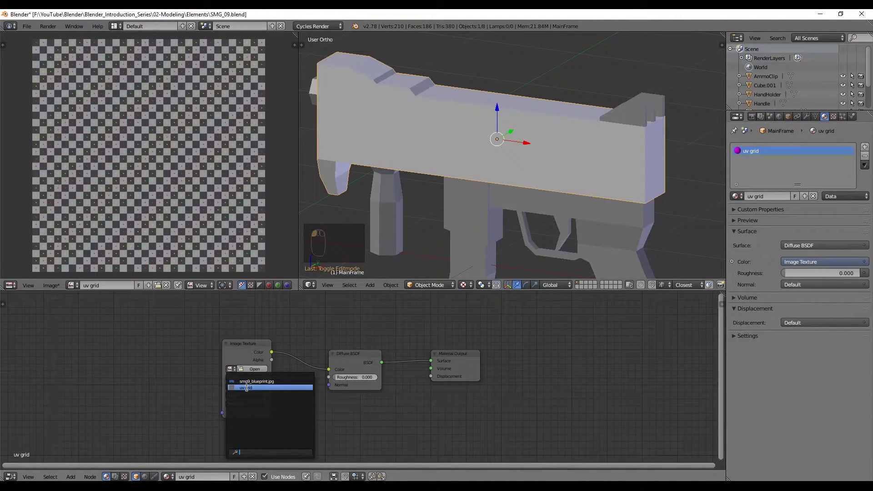
click(246, 388)
middle_drag(441, 99, 507, 115)
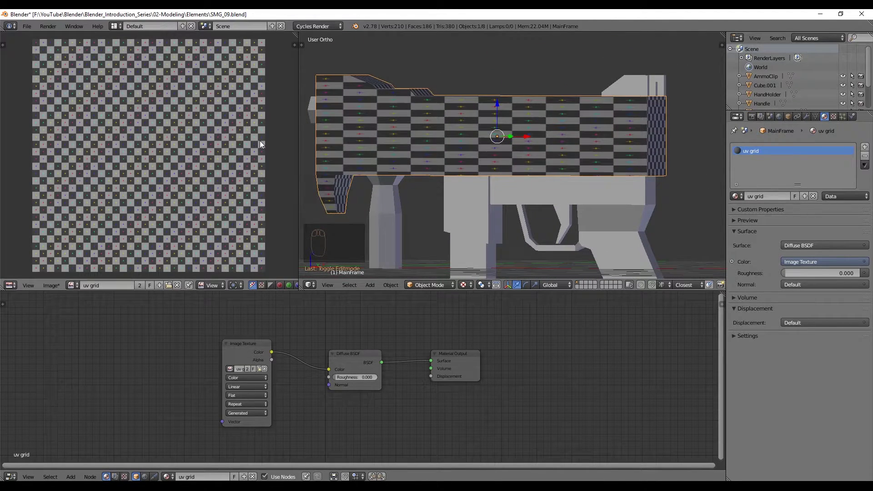
Step: Examine the checker pattern on the MainFrame mesh for stretching in Edit Mode, and return to Object Mode with solid shading
key(Tab)
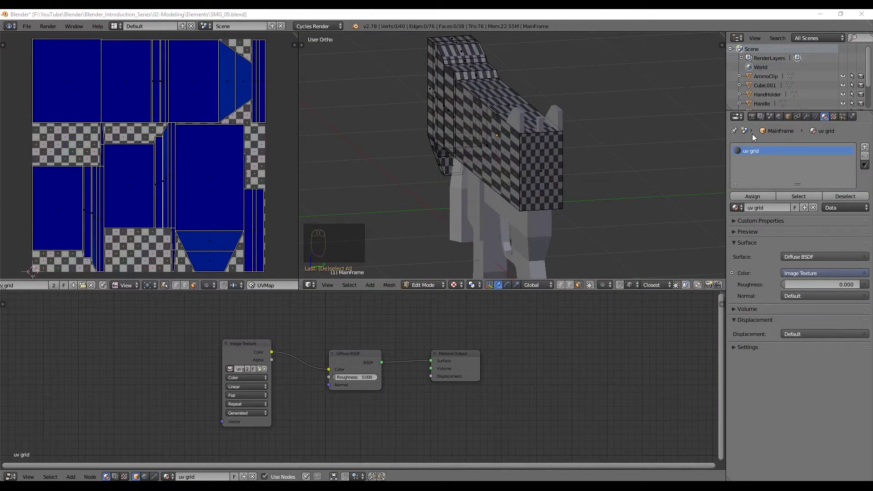
scroll(647, 188, up, 3)
scroll(645, 188, down, 2)
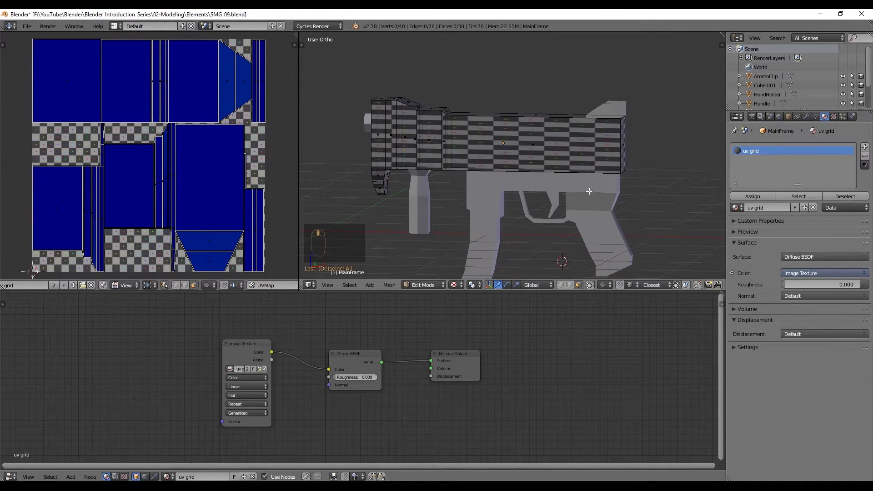
middle_drag(504, 208, 529, 175)
key(z)
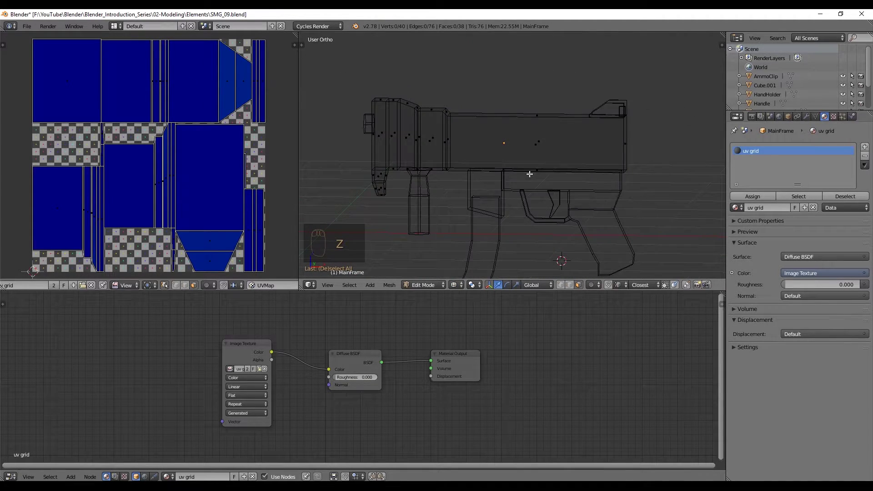
key(z)
key(Tab)
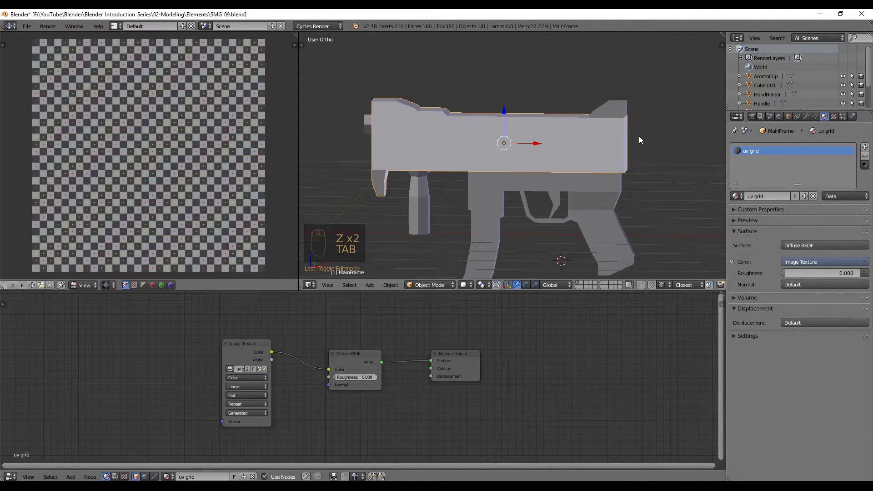
Step: Show MainFrame's transform properties and apply the object's scale
key(n)
scroll(659, 223, down, 5)
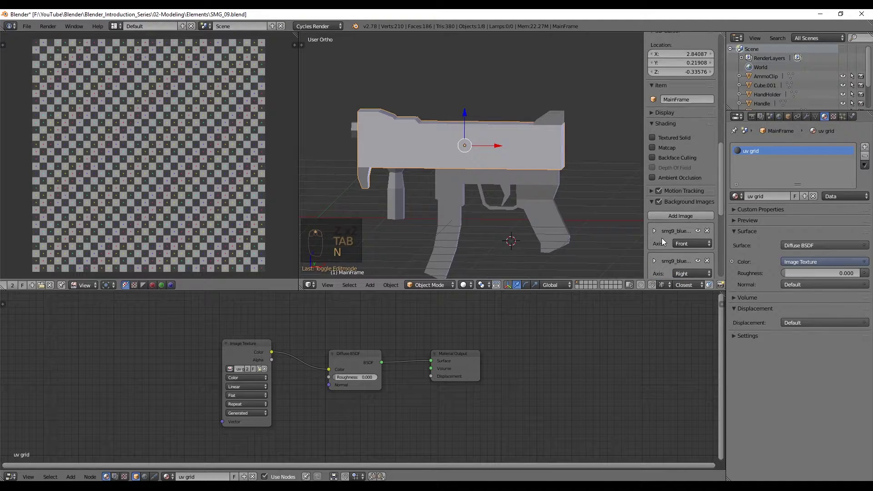
scroll(677, 194, up, 10)
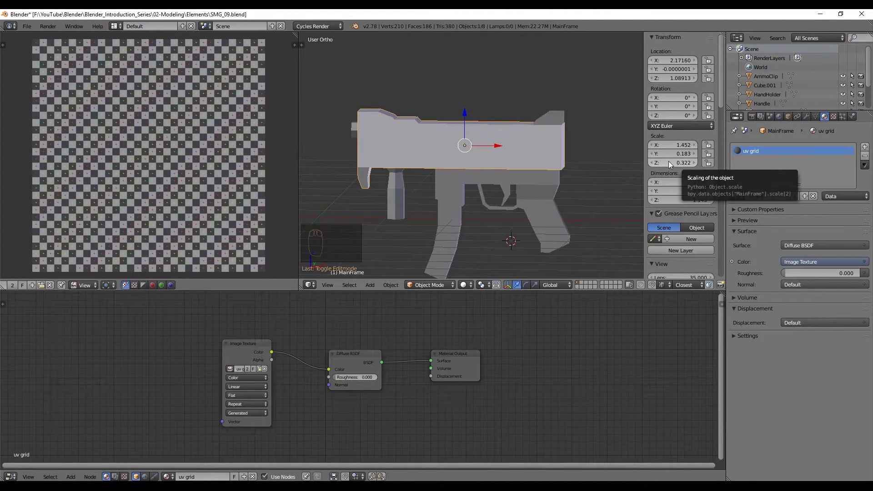
middle_drag(567, 162, 560, 173)
key(ctrl+a)
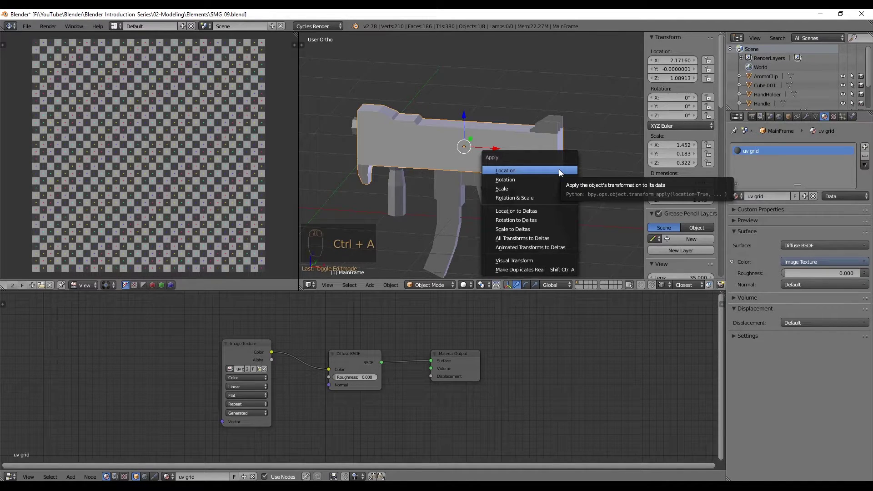
click(514, 189)
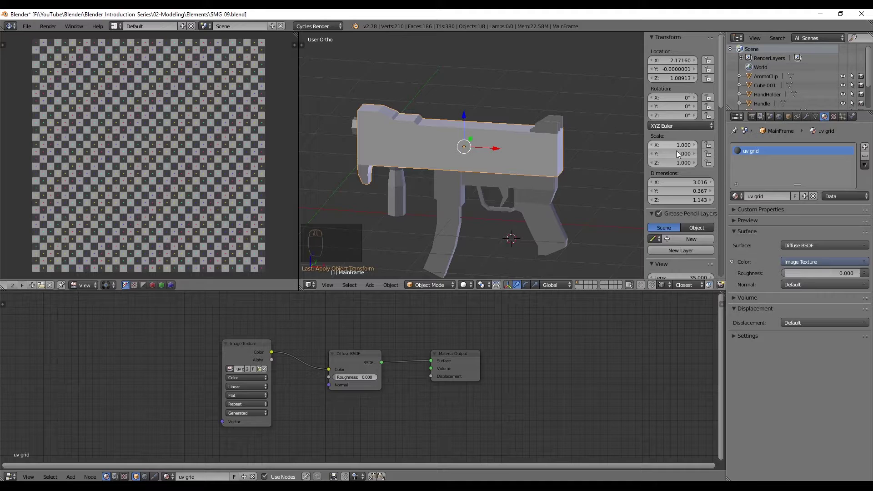
Step: Unwrap the whole MainFrame mesh again with Smart UV Project, using angle limit 66 and island margin 0
key(Tab)
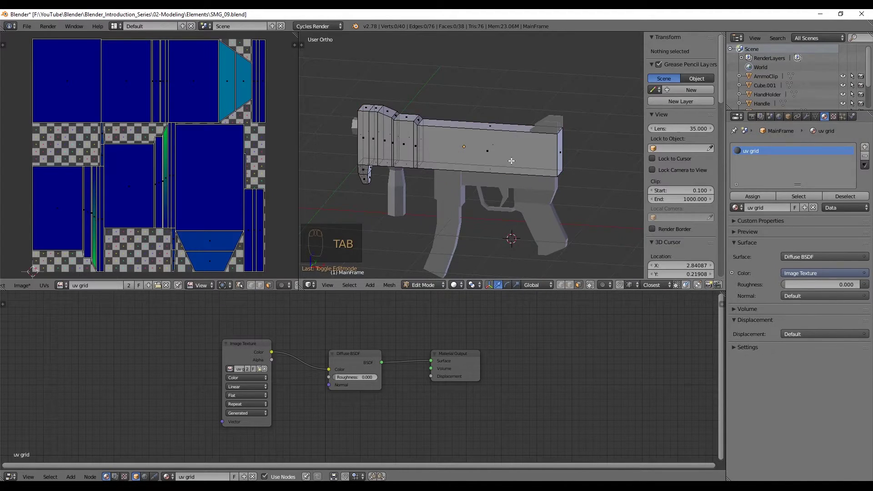
key(a)
key(a)
key(u)
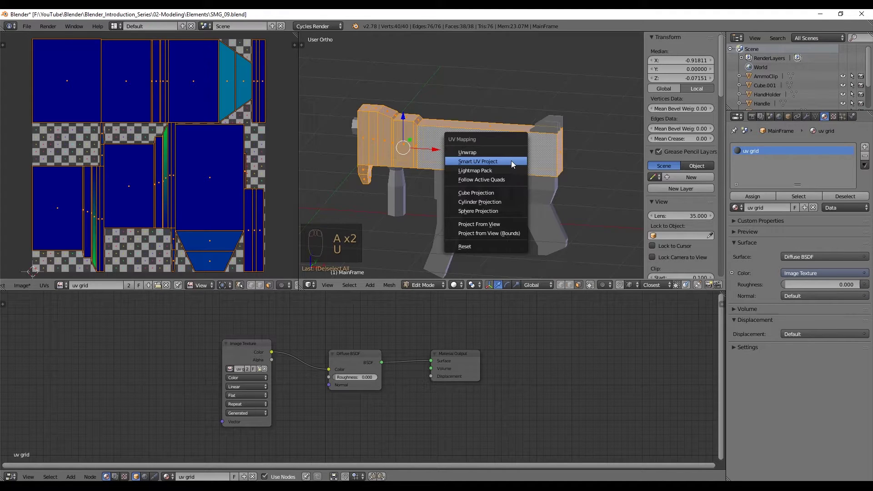
click(511, 160)
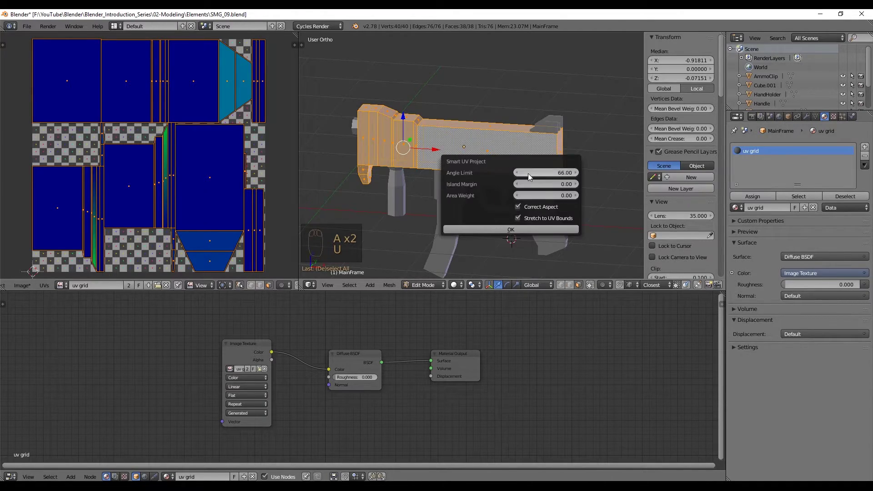
click(528, 228)
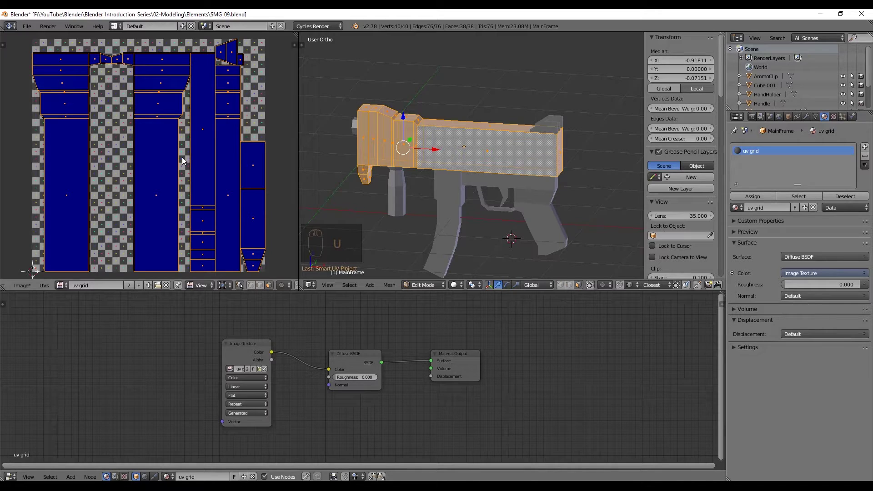
Step: Examine the checker squares on MainFrame's sides and back end in Rendered shading, and return to solid shading
scroll(507, 142, up, 2)
key(shift+z)
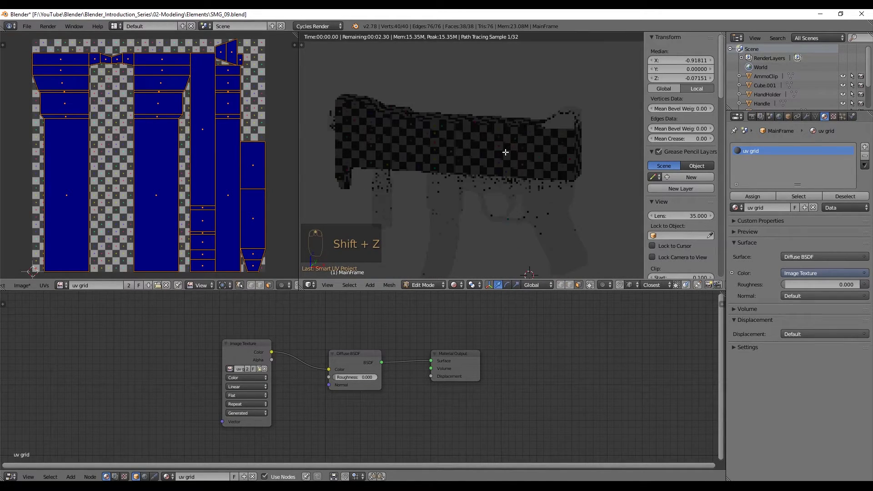
middle_drag(499, 154, 473, 146)
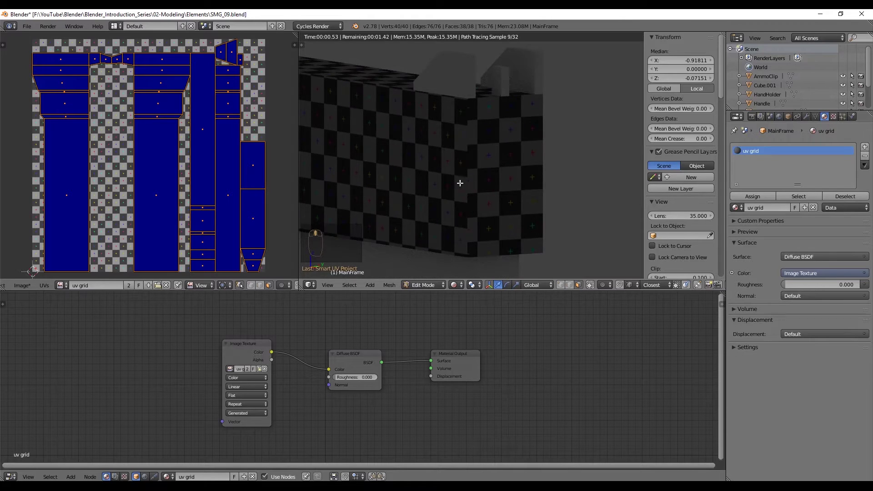
middle_drag(497, 184, 527, 204)
key(z)
key(z)
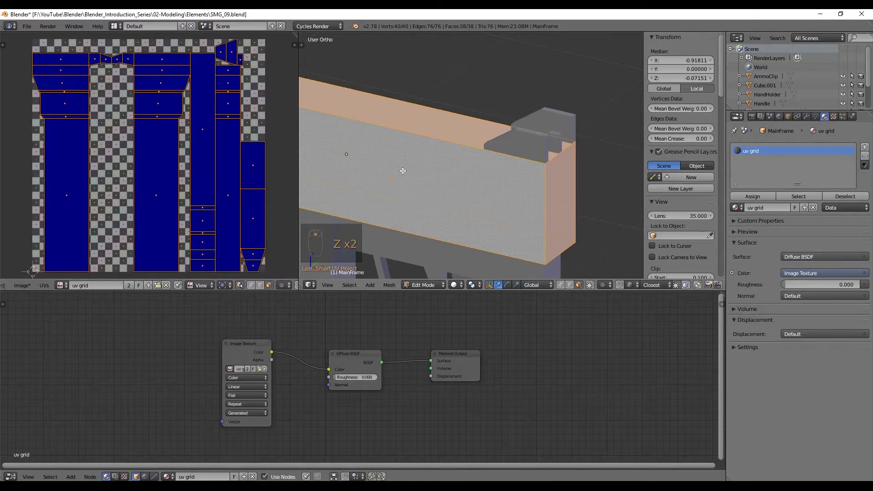
Step: Return to Object Mode and apply the object scale on the Handle, MagazineHolder, AmmoClip and Trigger in turn
middle_drag(403, 171, 520, 177)
scroll(430, 157, down, 5)
key(Tab)
right_click(520, 176)
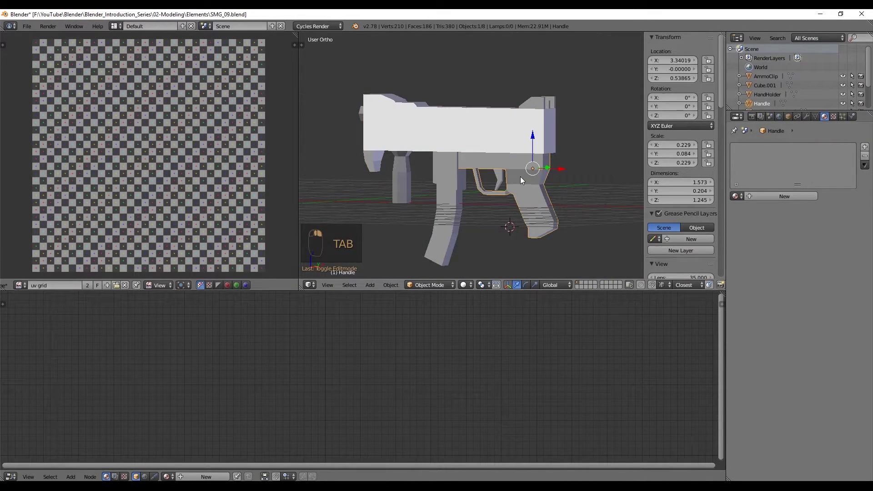
key(ctrl+a)
click(524, 169)
key(ctrl+a)
click(448, 166)
key(ctrl+a)
click(439, 202)
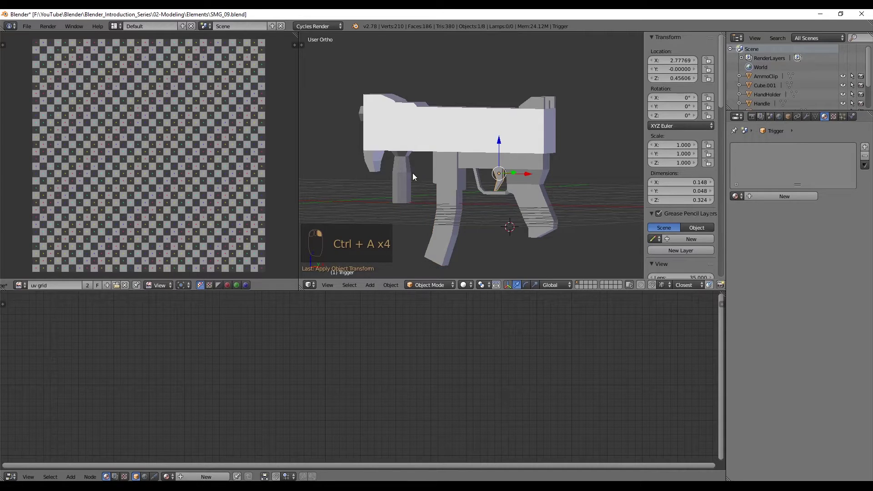
Step: Apply the object scale on the HandHolder, the Muzzle and the rear sight Cube.001
key(ctrl+a)
right_click(362, 114)
key(ctrl+a)
click(364, 121)
key(ctrl+a)
click(498, 120)
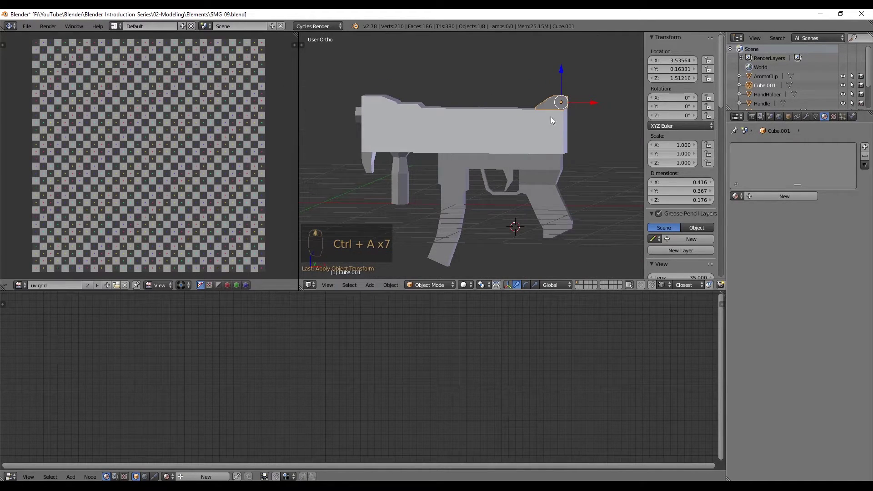
right_click(524, 191)
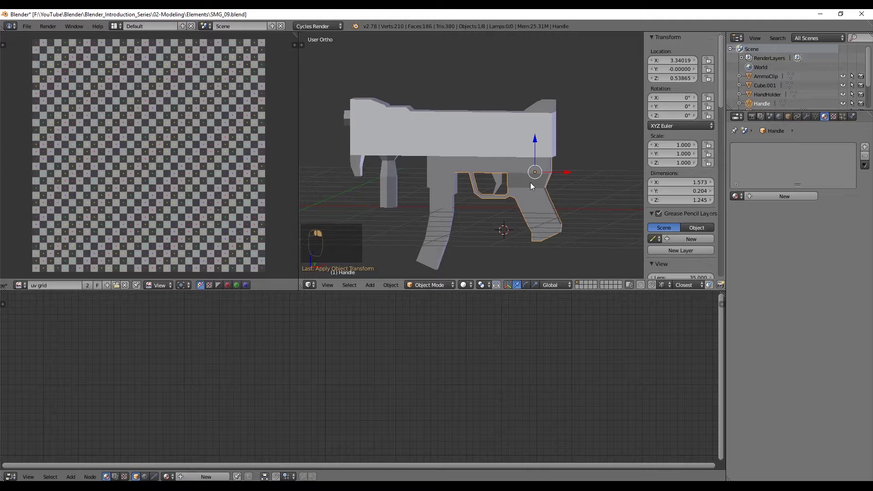
key(Tab)
key(a)
key(a)
key(a)
key(a)
key(u)
key(Tab)
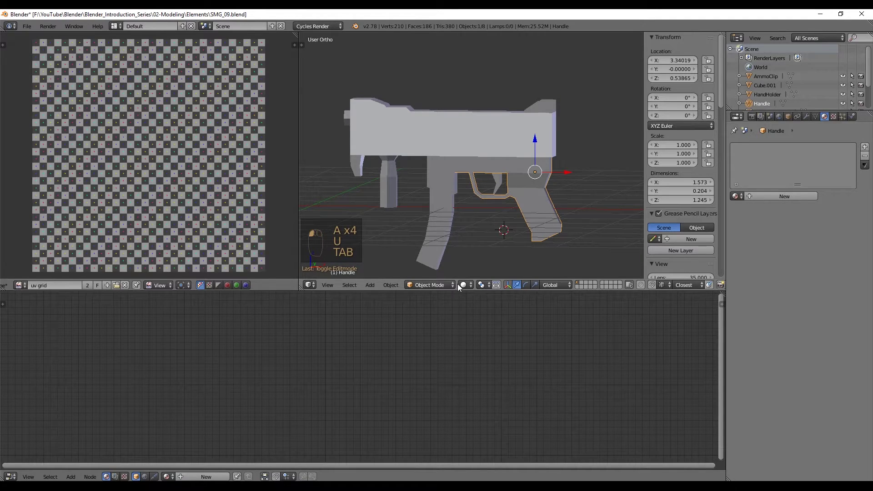
Step: Switch the viewport to a shading mode that displays the checker texture and view the whole gun from its rear side
click(461, 285)
click(481, 245)
middle_drag(529, 185, 477, 261)
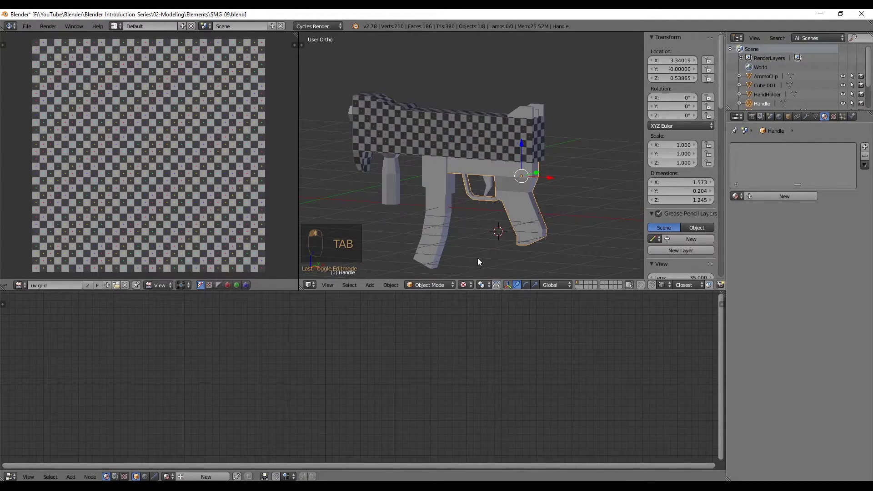
scroll(541, 220, up, 3)
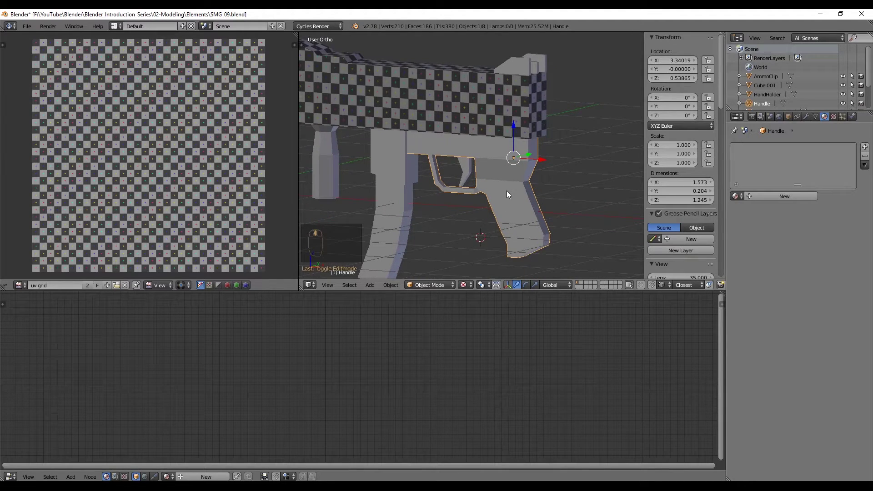
shift+middle_drag(404, 161, 466, 185)
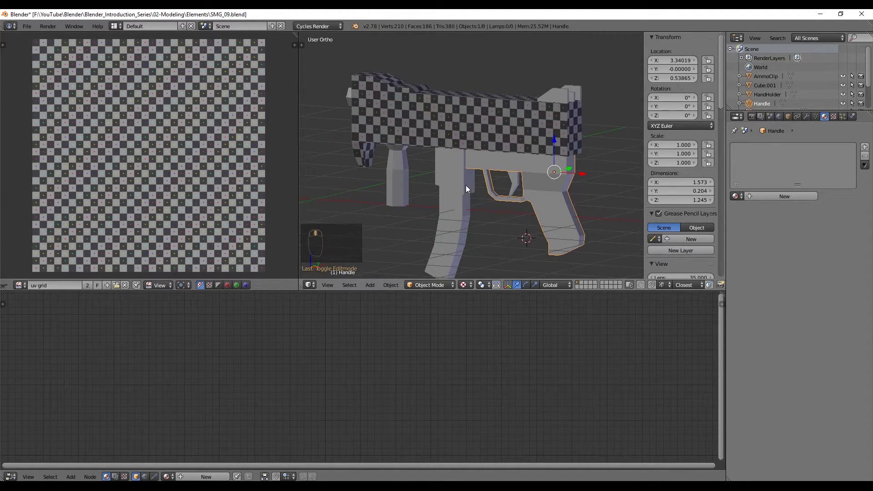
Step: Link MainFrame's uv grid material to the Handle, MagazineHolder, AmmoClip, HandHolder, Muzzle and Cube.001, with MainFrame as the active object
shift+right_click(460, 174)
shift+right_click(459, 217)
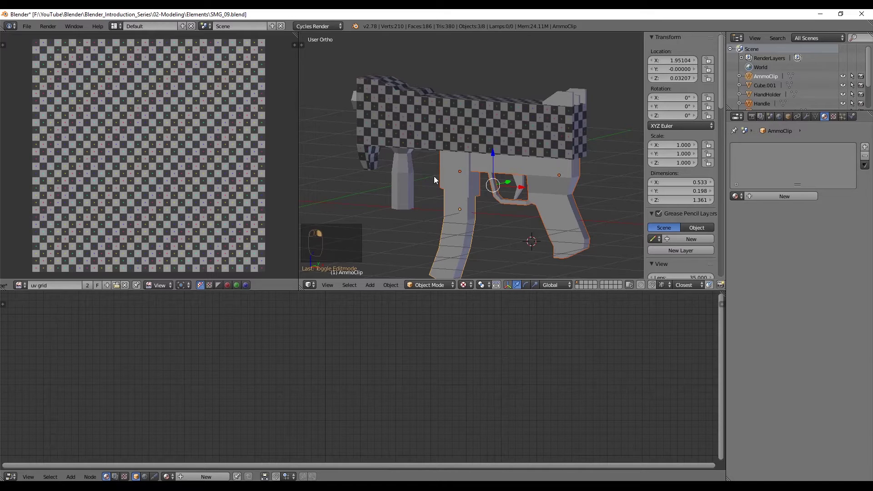
right_click(560, 180)
shift+right_click(462, 171)
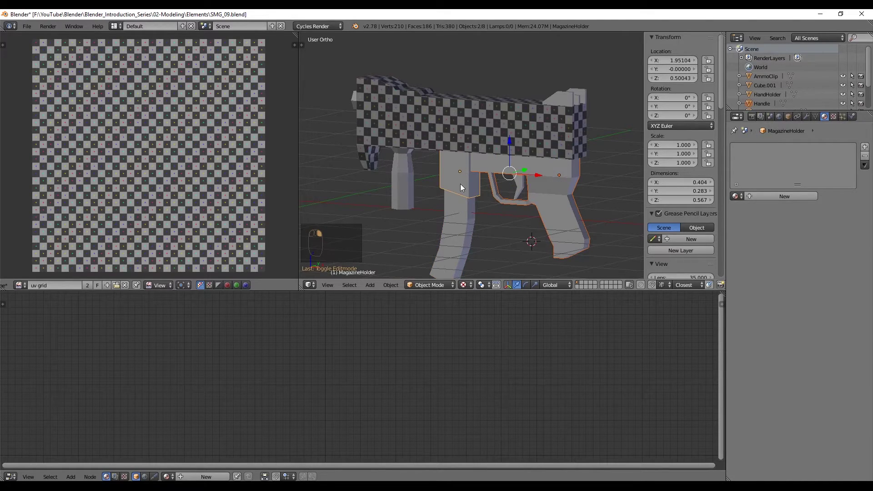
shift+right_click(456, 217)
shift+right_click(412, 172)
shift+right_click(358, 102)
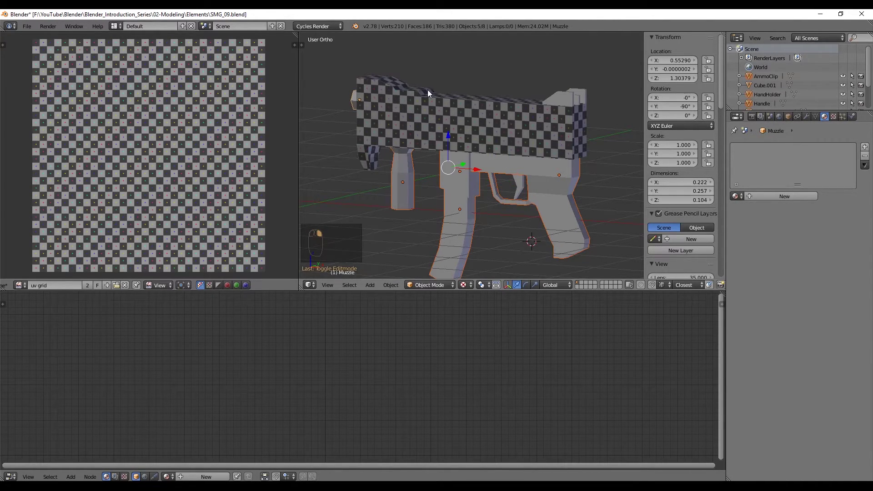
shift+right_click(563, 94)
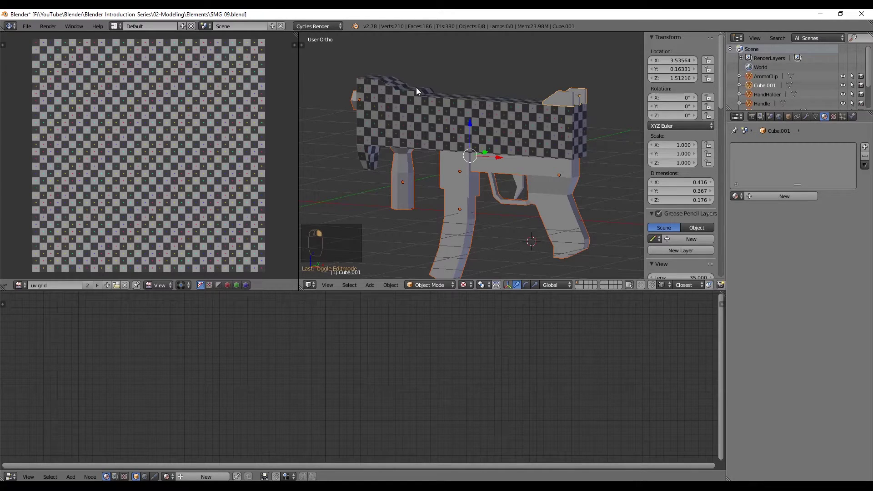
shift+right_click(430, 98)
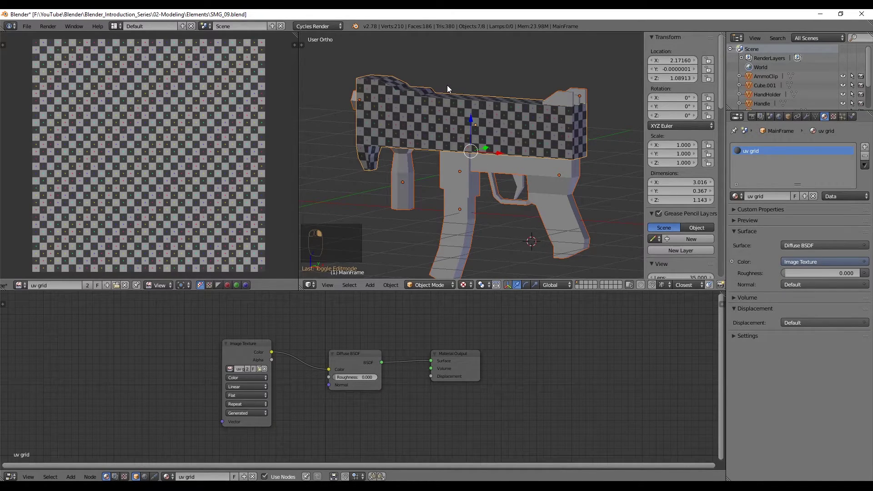
key(ctrl+l)
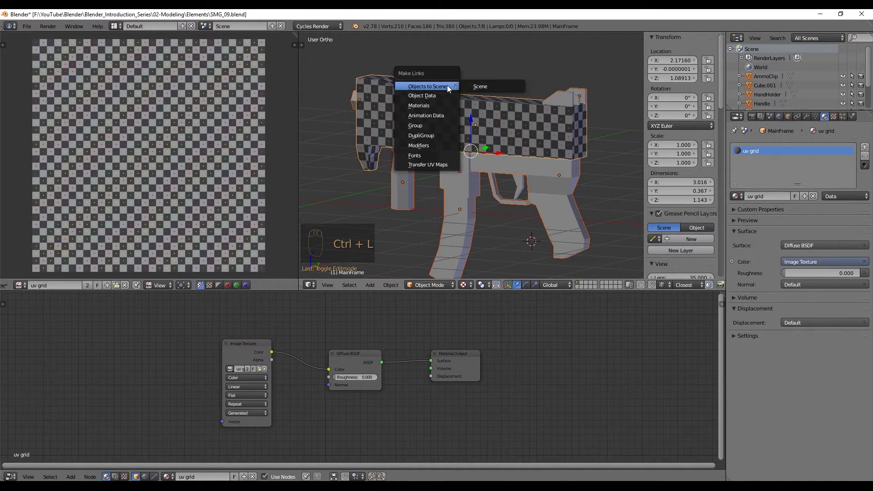
click(426, 106)
Step: Unwrap the whole Handle mesh with Smart UV Project, using angle limit 66 and island margin 0, and return to Object Mode
right_click(546, 169)
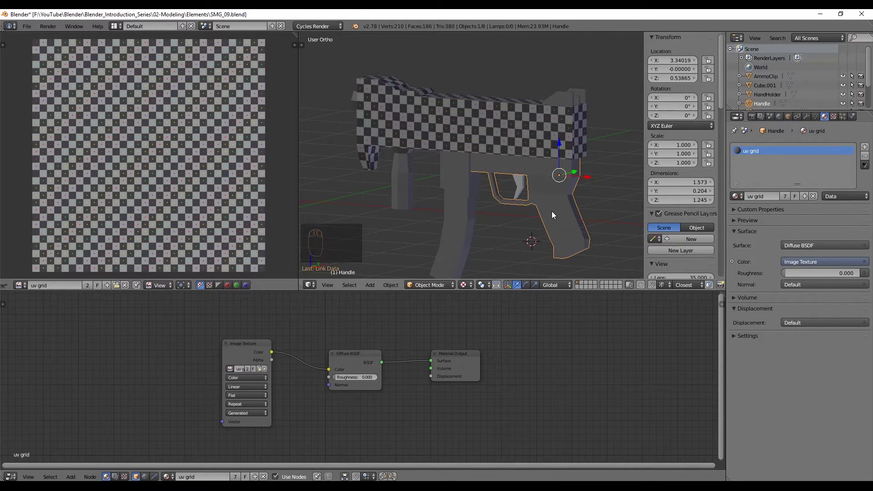
key(a)
middle_drag(565, 192, 551, 182)
key(Tab)
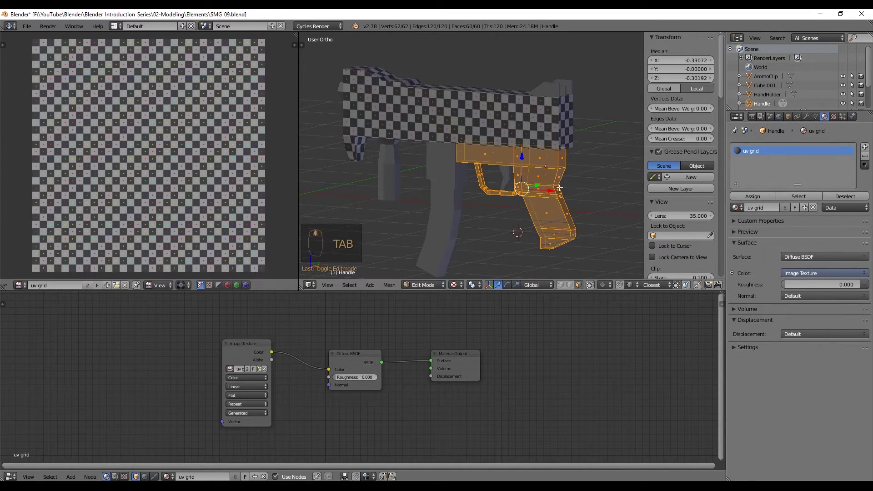
key(a)
key(a)
key(a)
key(a)
key(u)
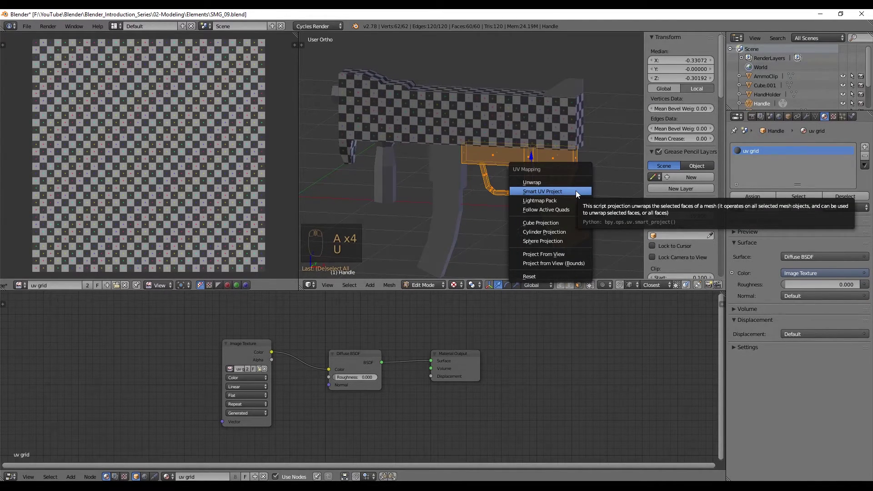
click(576, 190)
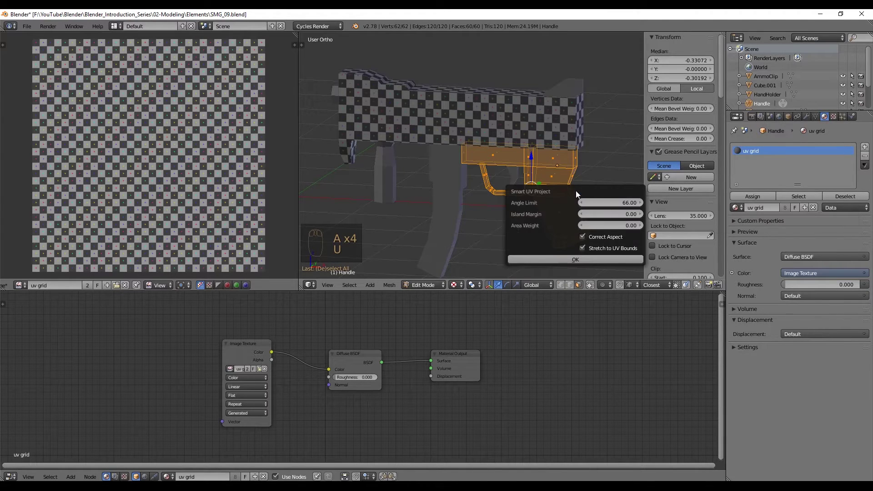
click(565, 258)
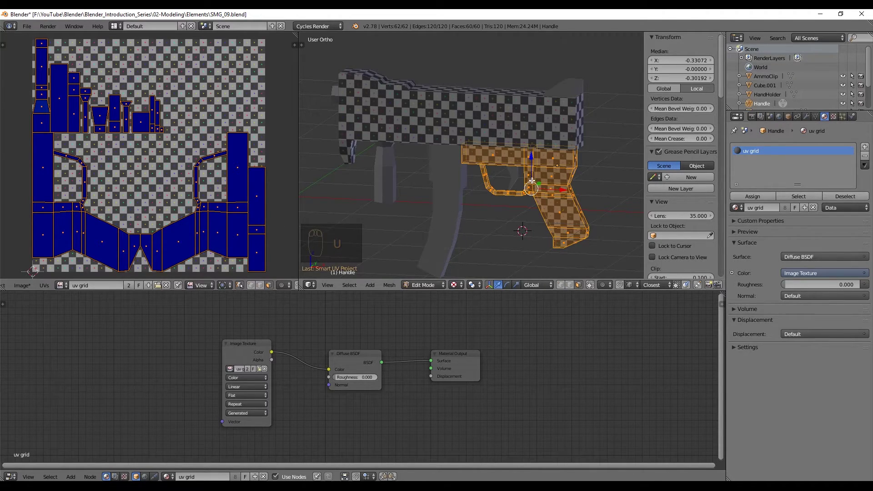
key(Tab)
Step: Unwrap the whole Trigger mesh with Smart UV Project at the current settings and leave Edit Mode
right_click(515, 179)
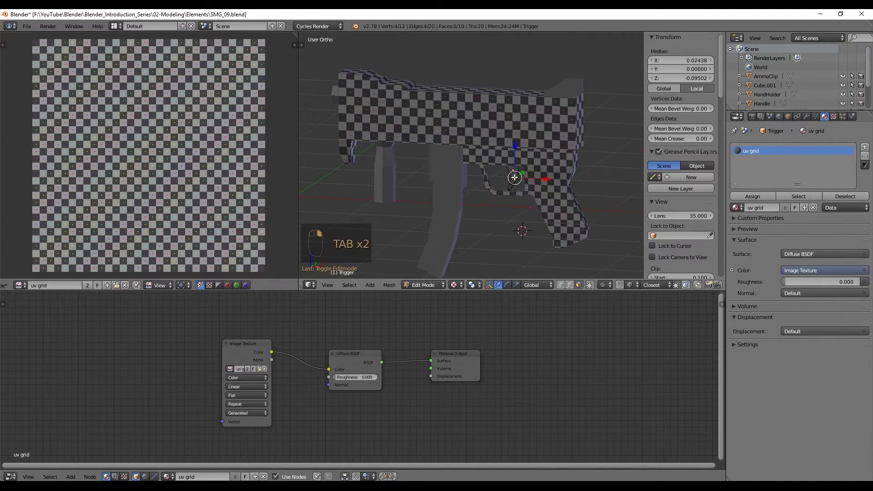
key(a)
key(a)
key(a)
key(a)
key(a)
key(u)
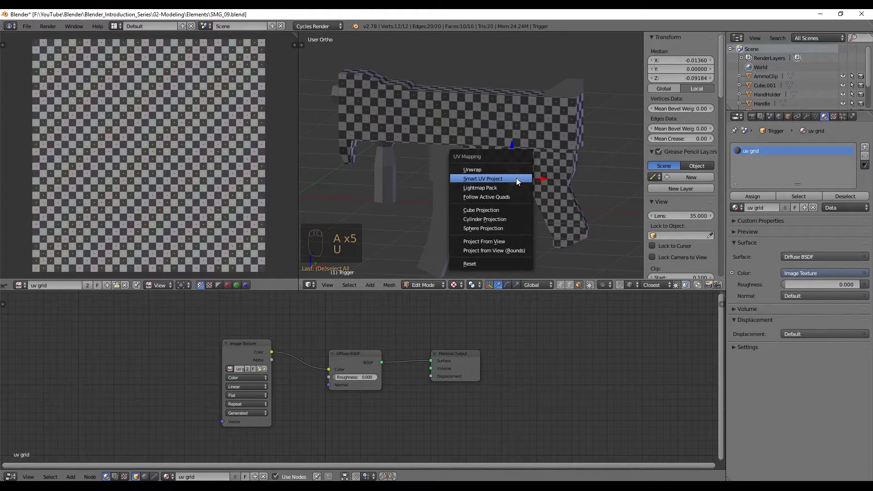
click(517, 178)
click(512, 250)
key(Tab)
Step: Unwrap the whole MagazineHolder mesh with Smart UV Project at the current settings and leave Edit Mode
right_click(452, 178)
key(Tab)
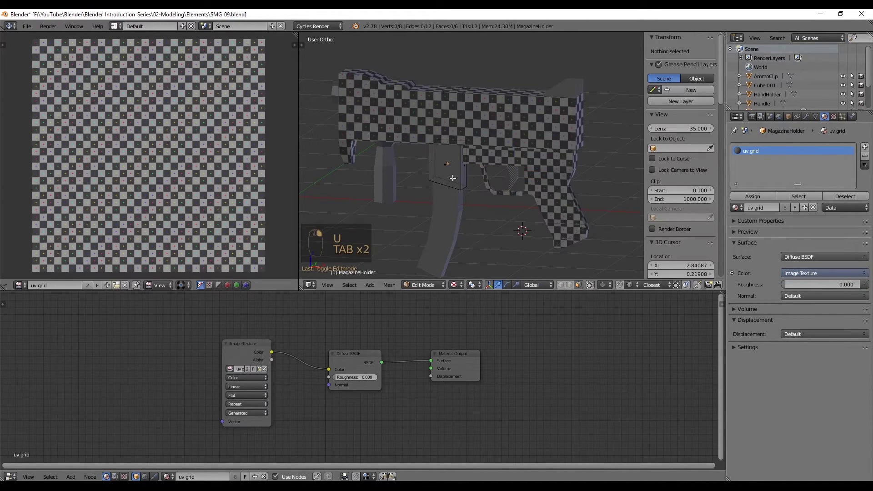
key(a)
key(u)
click(452, 178)
click(460, 248)
key(Tab)
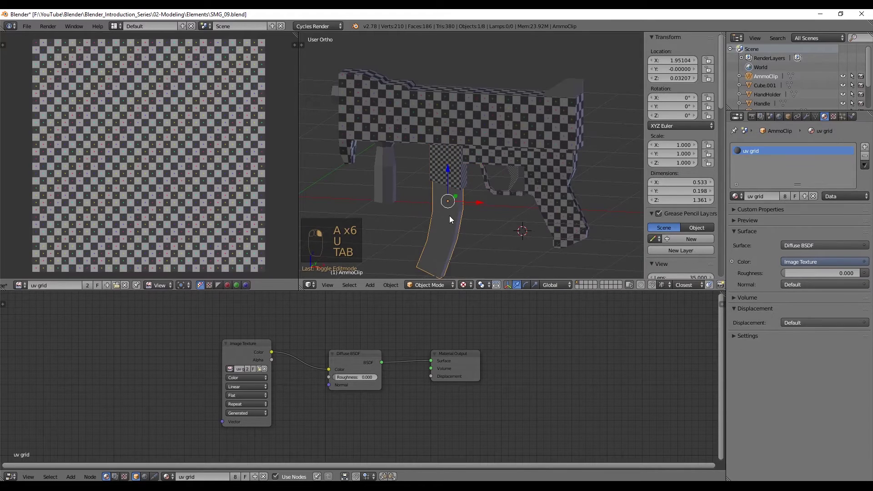
Step: Unwrap the whole AmmoClip mesh with Smart UV Project at the current settings and leave Edit Mode
right_click(449, 215)
key(Tab)
key(a)
key(a)
key(a)
key(a)
key(a)
key(u)
click(449, 216)
click(471, 285)
key(Tab)
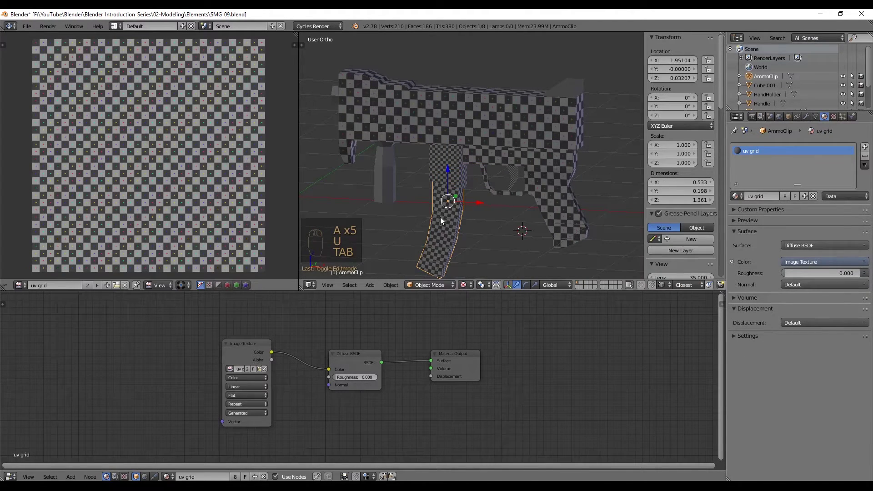
Step: Unwrap the whole HandHolder mesh with Smart UV Project at the current settings and leave Edit Mode
right_click(431, 157)
key(Tab)
key(a)
key(a)
key(a)
key(a)
key(a)
key(u)
click(430, 157)
click(430, 225)
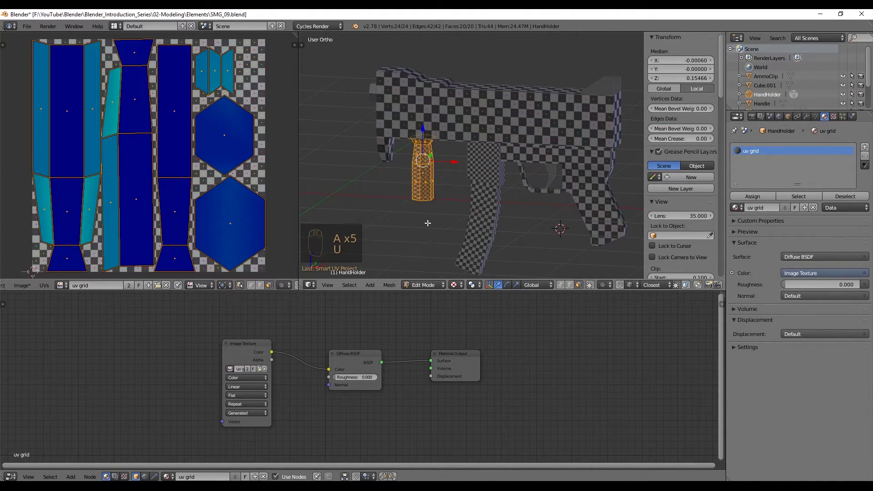
key(Tab)
Step: Unwrap the whole Muzzle mesh with Smart UV Project at the current settings and leave Edit Mode
middle_drag(430, 225, 413, 178)
right_click(382, 114)
key(Tab)
key(a)
key(a)
key(a)
key(a)
key(a)
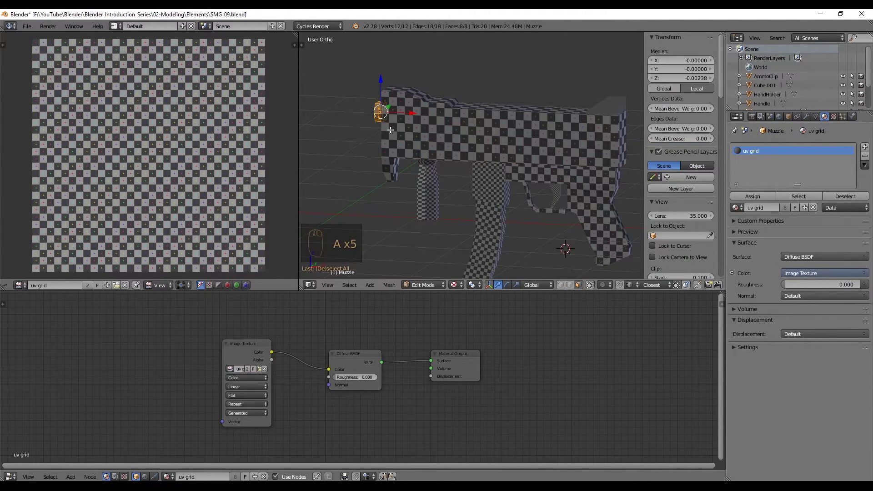
key(u)
click(390, 130)
click(399, 199)
shift+middle_drag(434, 169, 371, 181)
key(Tab)
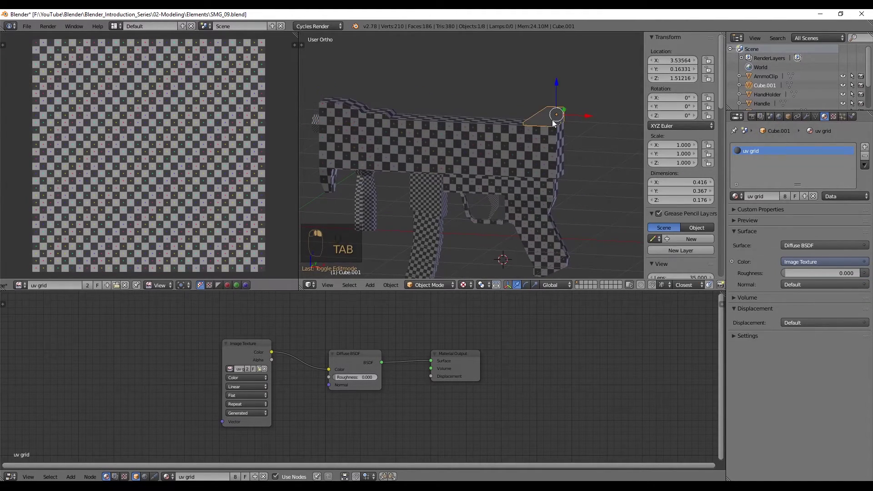
Step: Unwrap the whole rear sight mesh Cube.001 with Smart UV Project
right_click(552, 119)
key(Tab)
key(a)
key(a)
key(a)
key(a)
key(a)
key(a)
key(u)
click(552, 119)
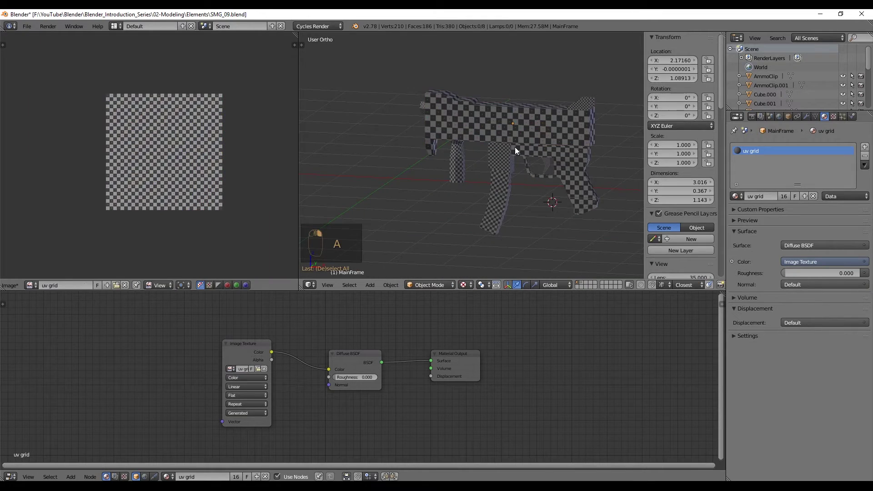
Step: Undo the earlier duplication of the gun's parts
scroll(516, 149, down, 5)
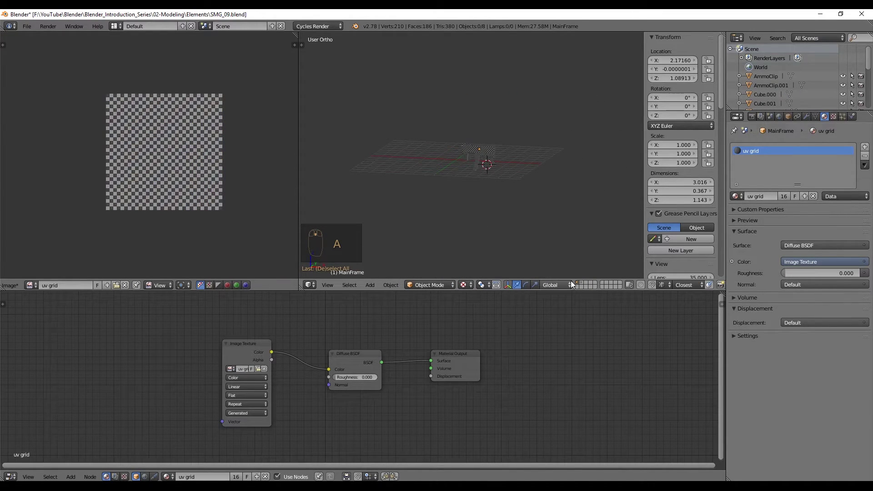
scroll(493, 143, up, 6)
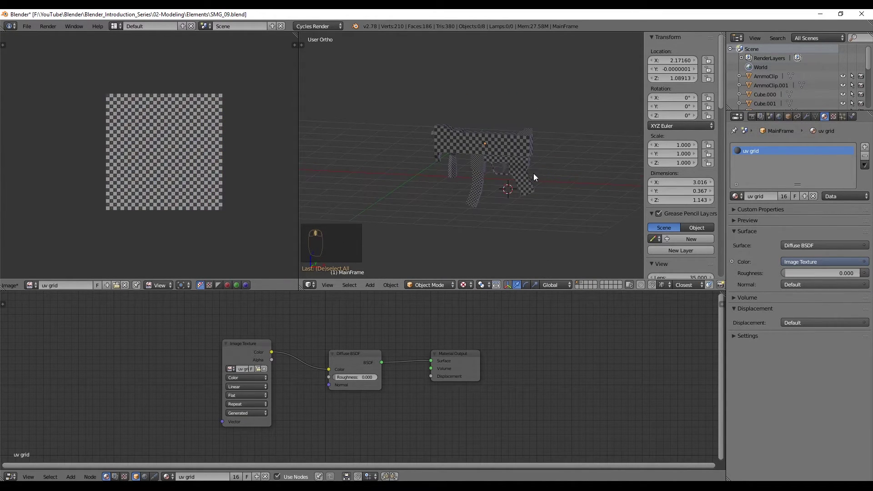
key(a)
key(a)
key(b)
drag(563, 232, 395, 111)
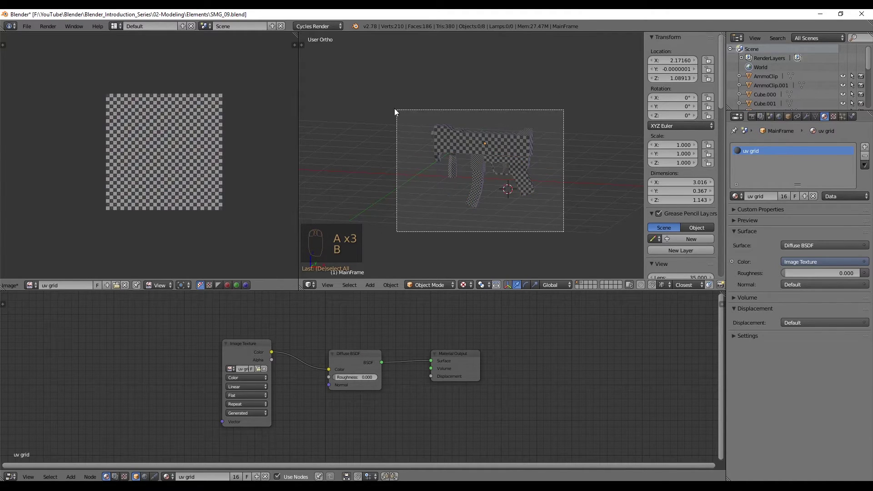
key(ctrl+z)
key(ctrl+z)
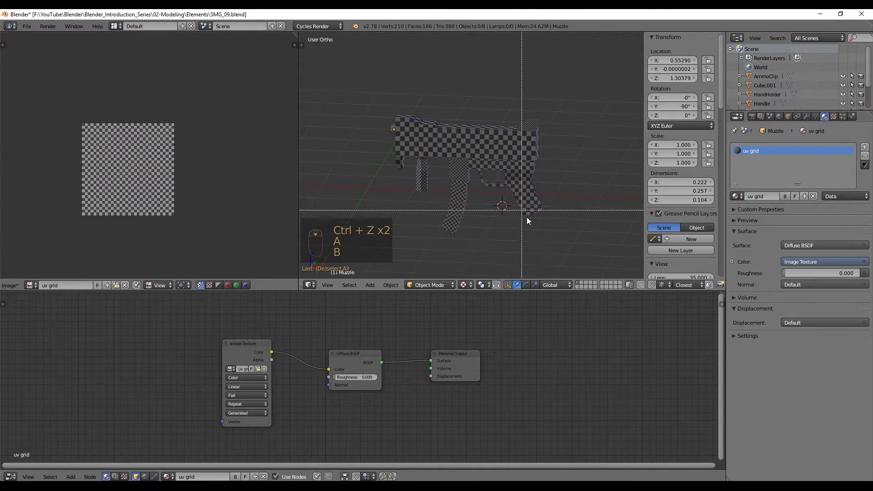
Step: Box-select all parts of the gun, duplicate them and place the copy about 3.4 units away along negative X
drag(557, 240, 371, 88)
shift+middle_drag(469, 143, 486, 132)
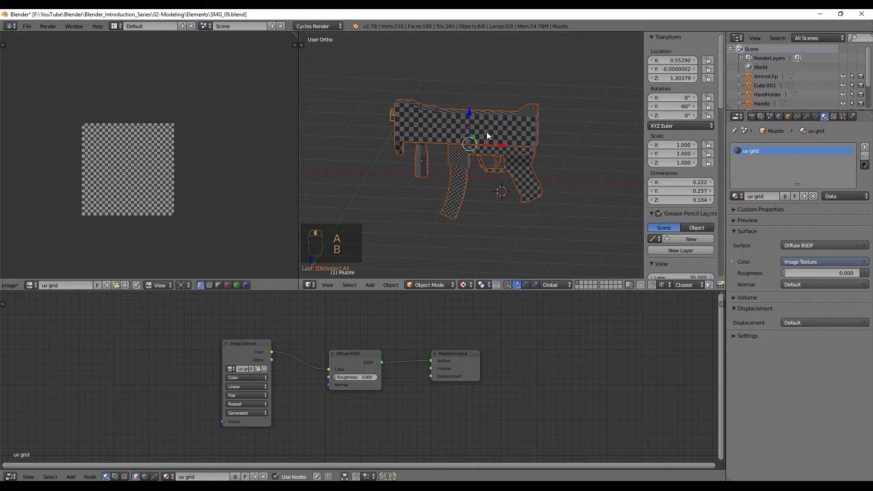
key(shift+d)
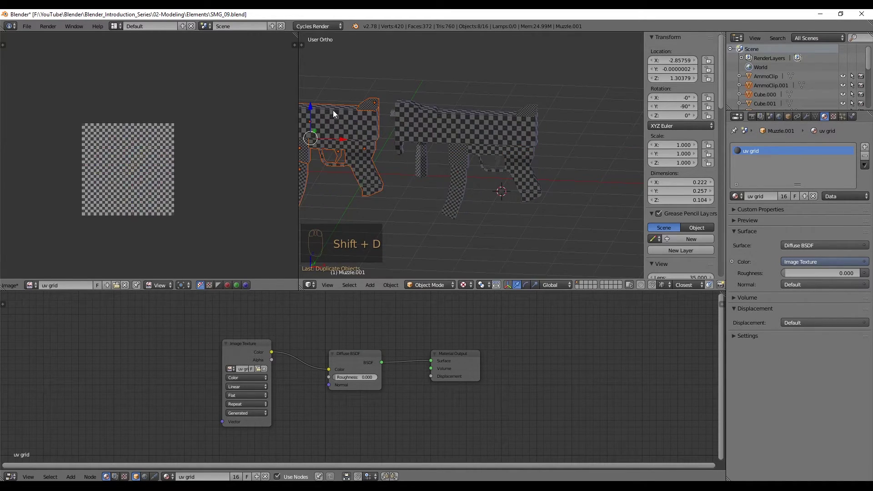
click(333, 110)
Step: Move the duplicated gun about 2.2 units further along negative X, well clear of the original
shift+scroll(402, 131, down, 2)
middle_drag(402, 131, 426, 138)
key(g)
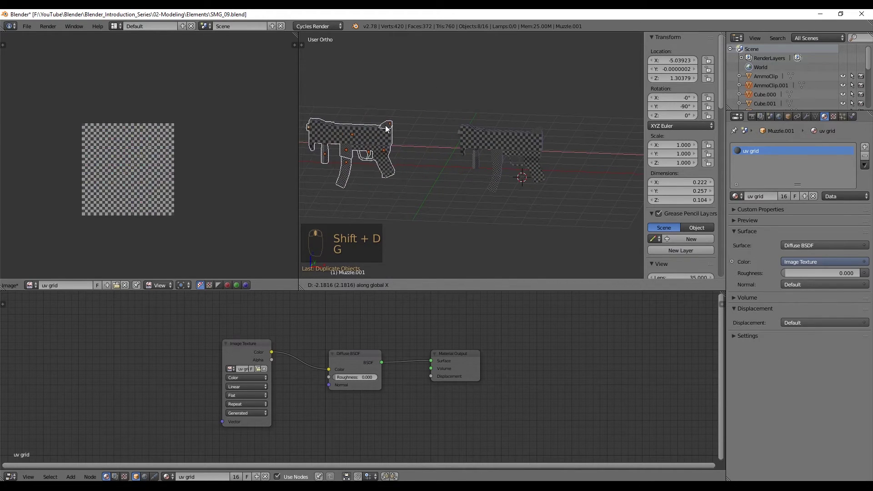
click(349, 155)
Step: Select all parts of the duplicated gun and move them to layer 2
key(a)
key(a)
key(a)
key(b)
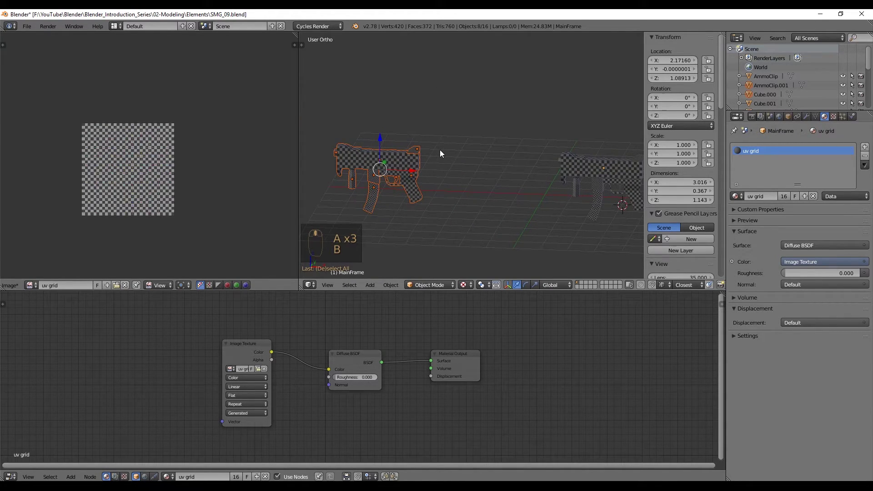
key(m)
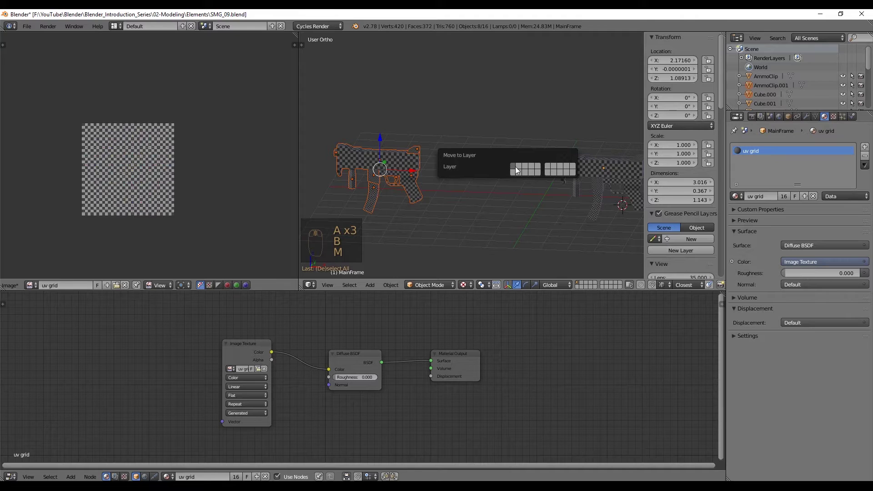
click(521, 166)
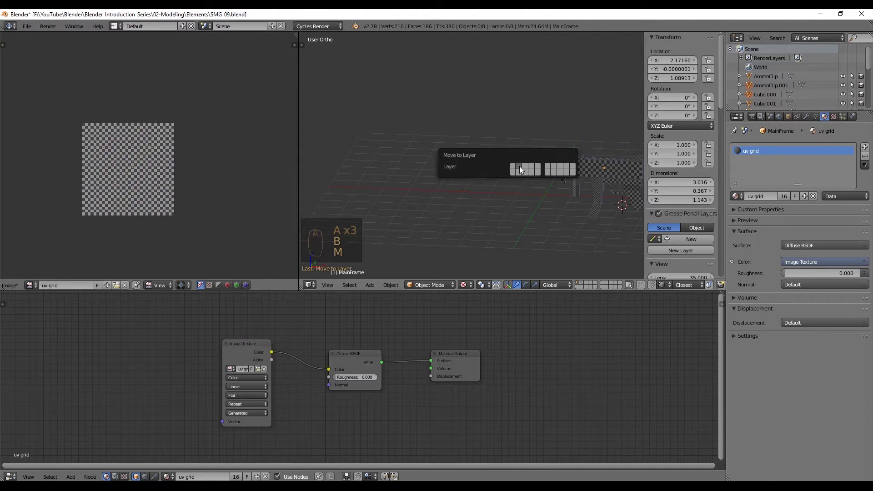
Step: Alternate between layers 2 and 1 to check that the two guns are separated, ending on layer 1
middle_drag(585, 215, 586, 276)
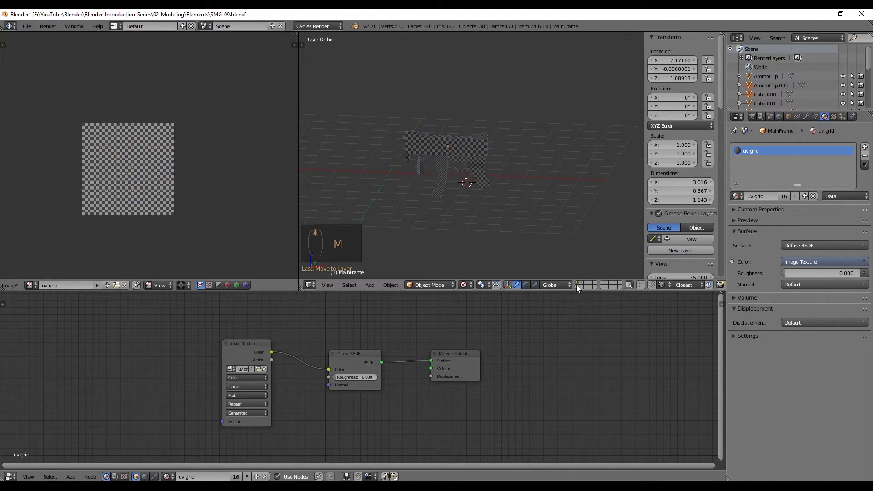
click(585, 282)
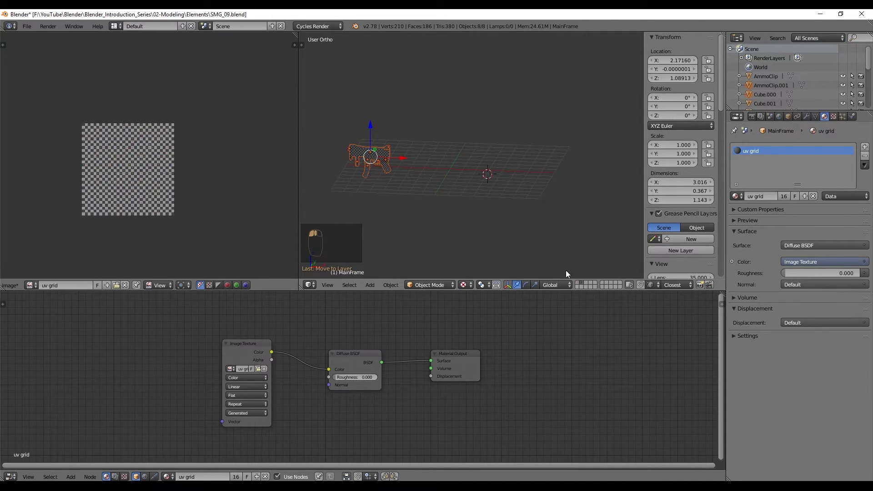
click(580, 283)
click(575, 283)
click(580, 283)
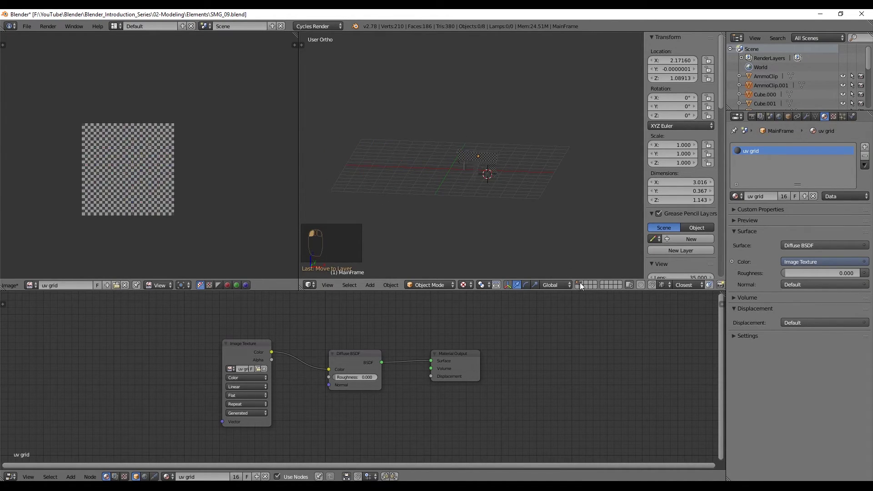
click(583, 283)
click(579, 282)
click(582, 282)
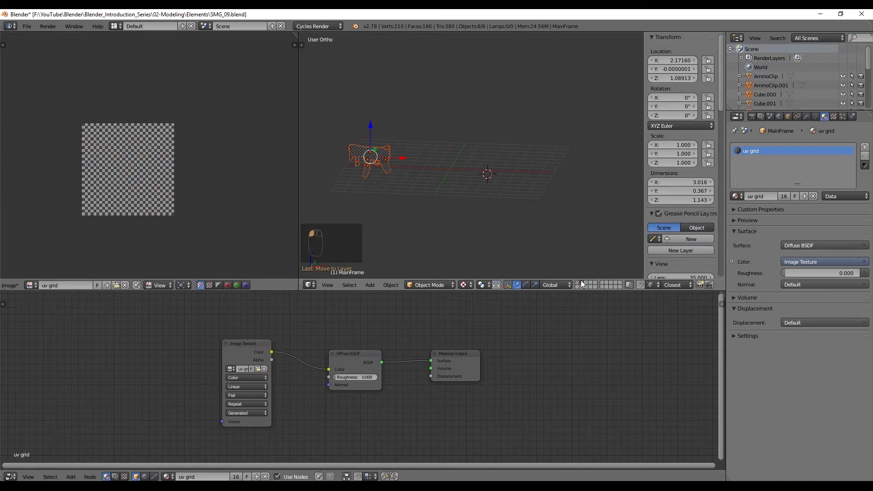
click(580, 283)
Step: Select all parts of the original gun and join them into the MainFrame object
scroll(532, 182, up, 6)
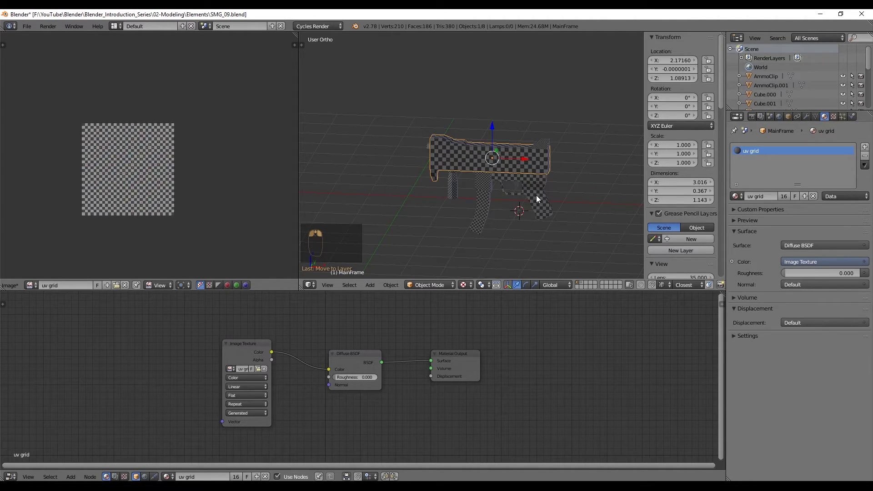
key(a)
key(b)
drag(587, 242, 483, 179)
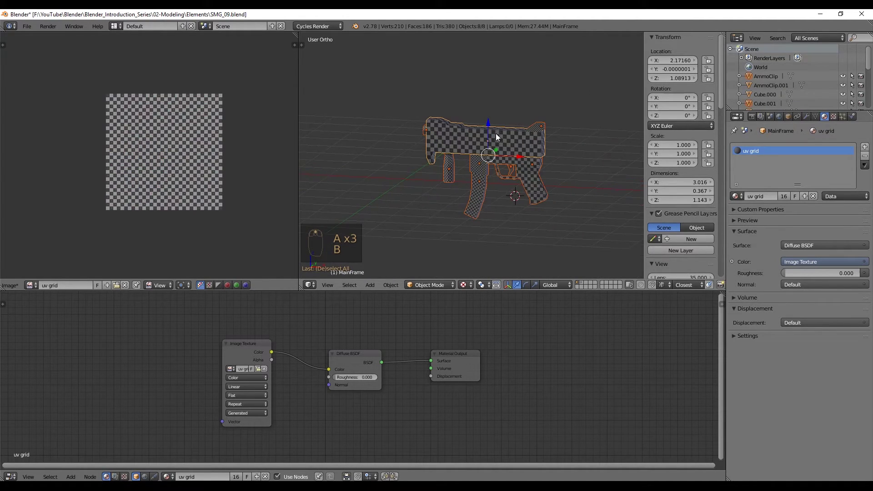
key(ctrl+j)
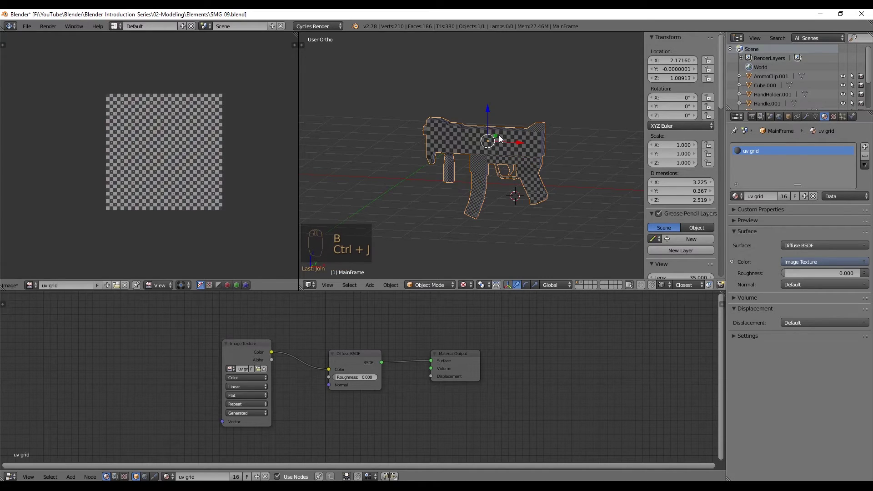
Step: Select the entire joined gun mesh in Edit Mode and average the scale of its UV islands
scroll(498, 135, up, 2)
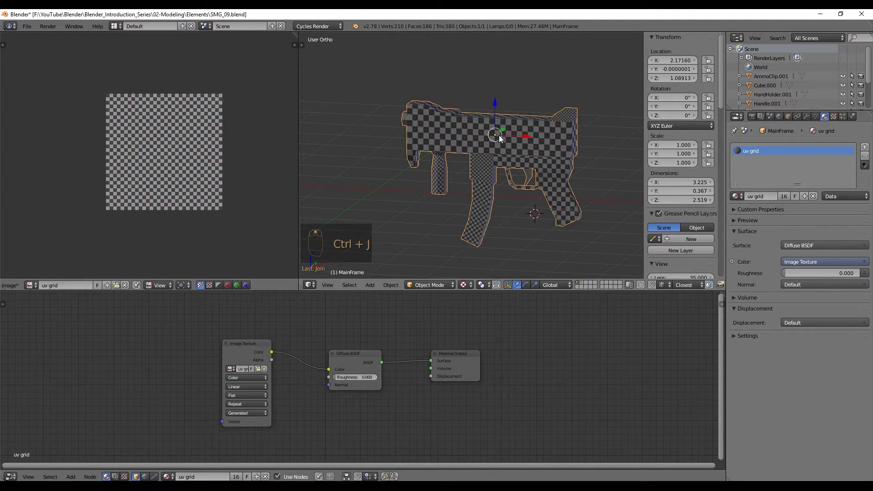
key(Tab)
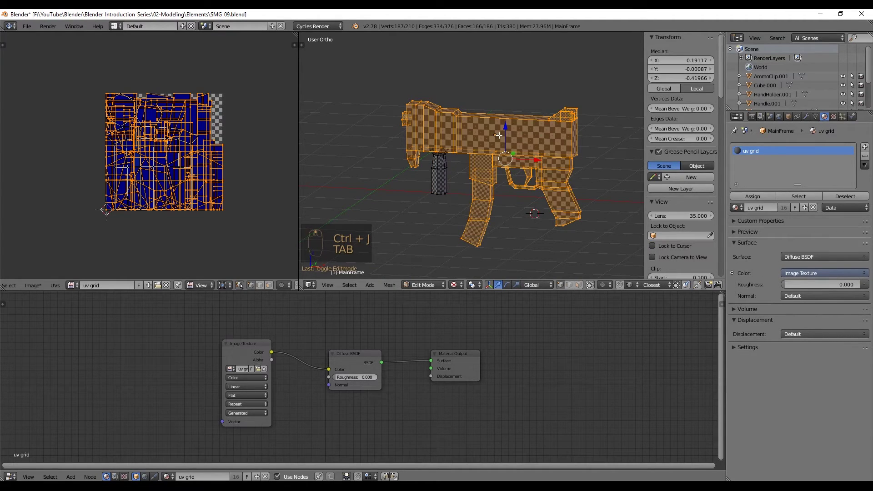
key(a)
key(a)
key(a)
key(a)
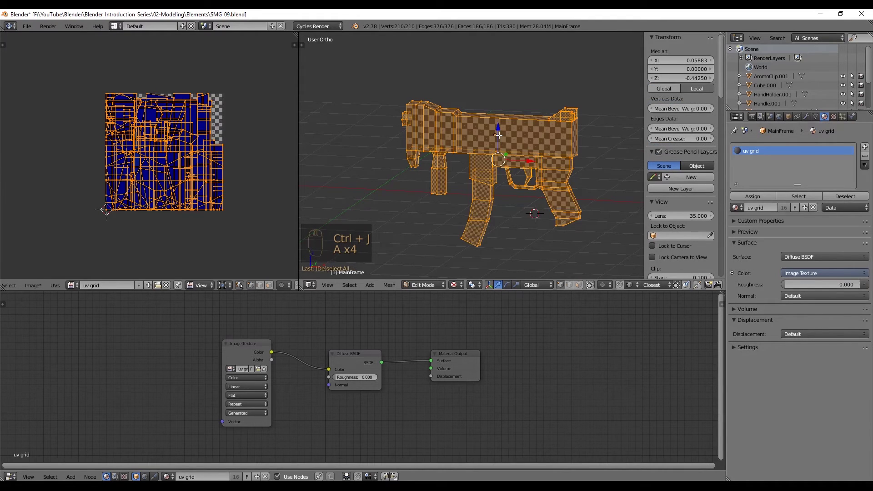
scroll(168, 141, up, 2)
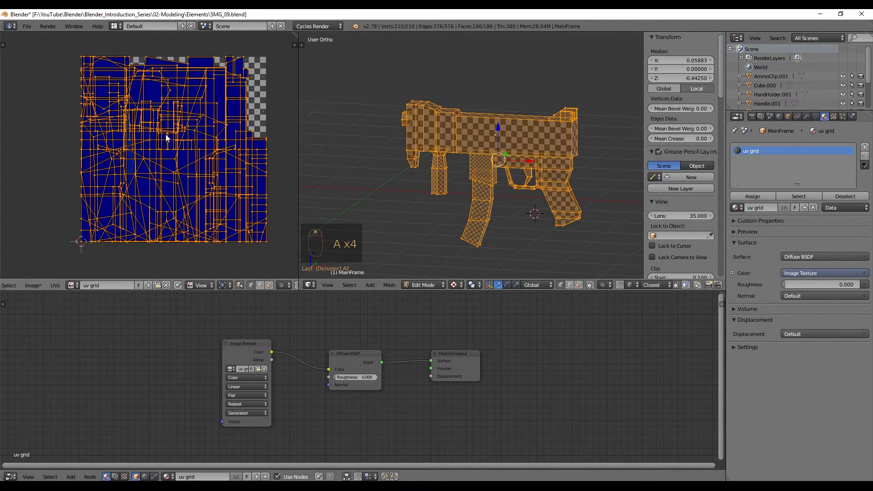
scroll(178, 170, down, 1)
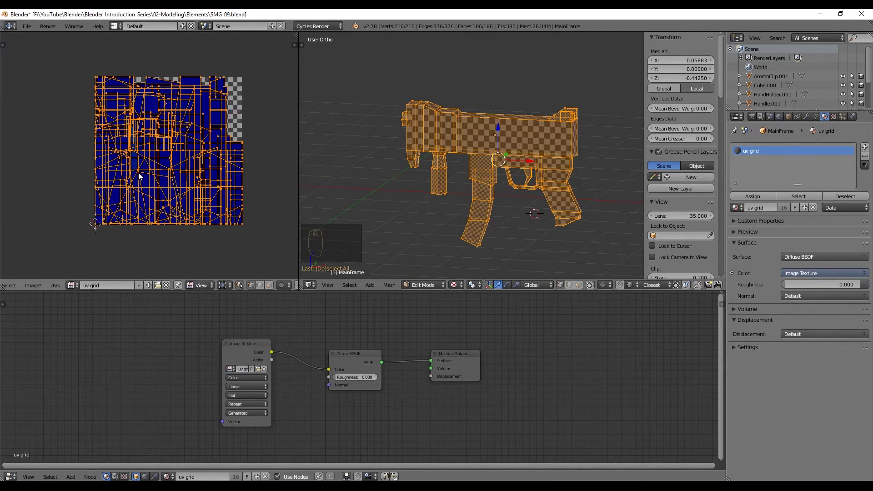
key(ctrl+a)
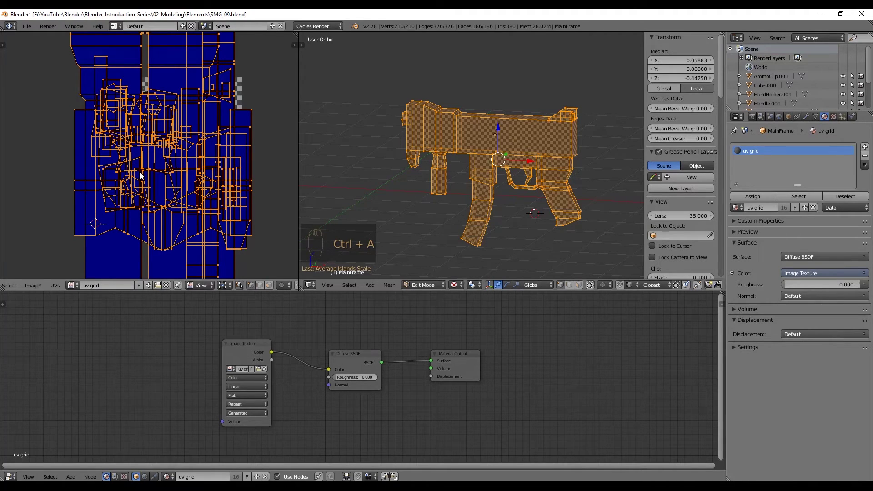
Step: Pack the joined gun's UV islands into the UV square, deselect the mesh and return to Object Mode
middle_drag(496, 136, 564, 136)
scroll(531, 139, up, 4)
scroll(550, 136, down, 3)
scroll(567, 137, down, 1)
scroll(567, 137, down, 2)
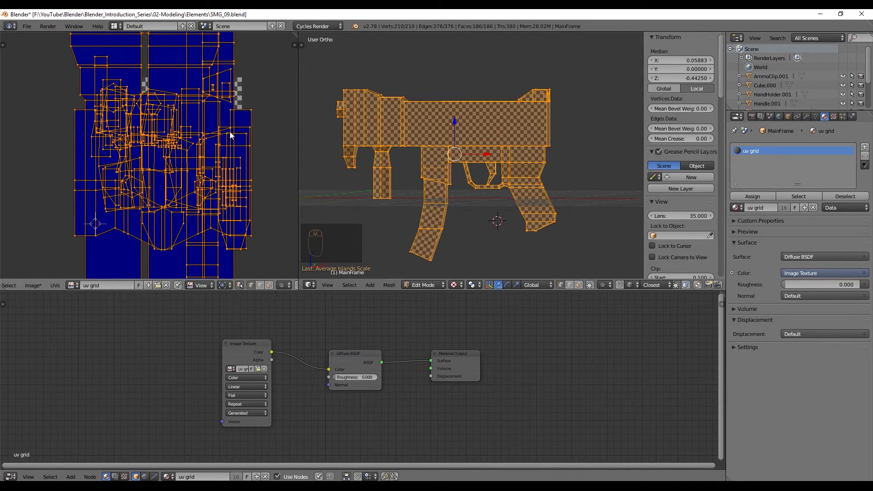
key(ctrl+p)
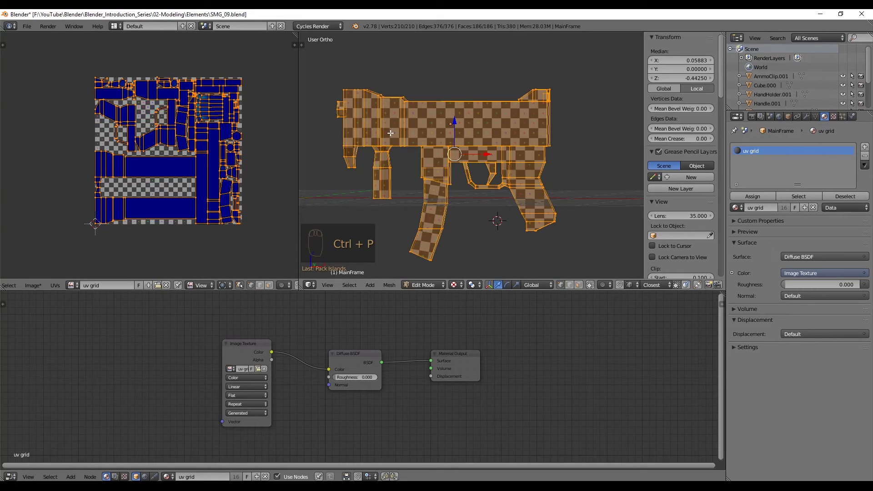
middle_drag(390, 134, 477, 175)
key(a)
key(Tab)
middle_drag(373, 148, 434, 145)
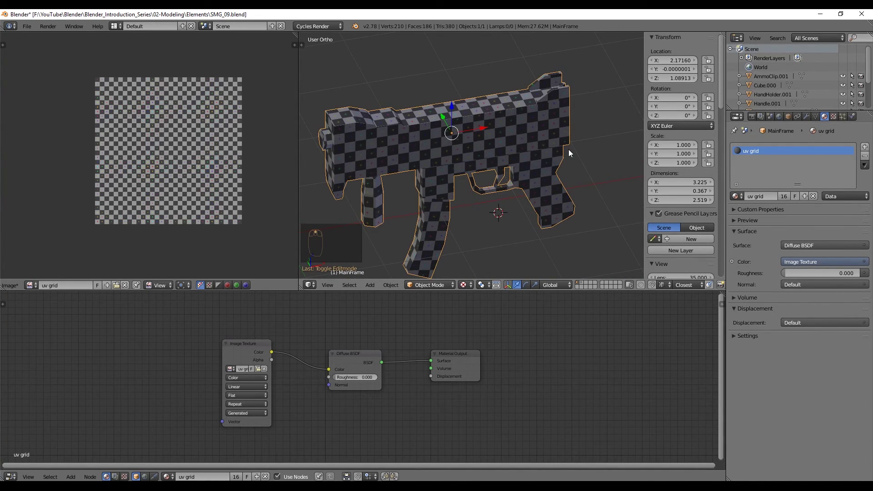
scroll(473, 179, up, 8)
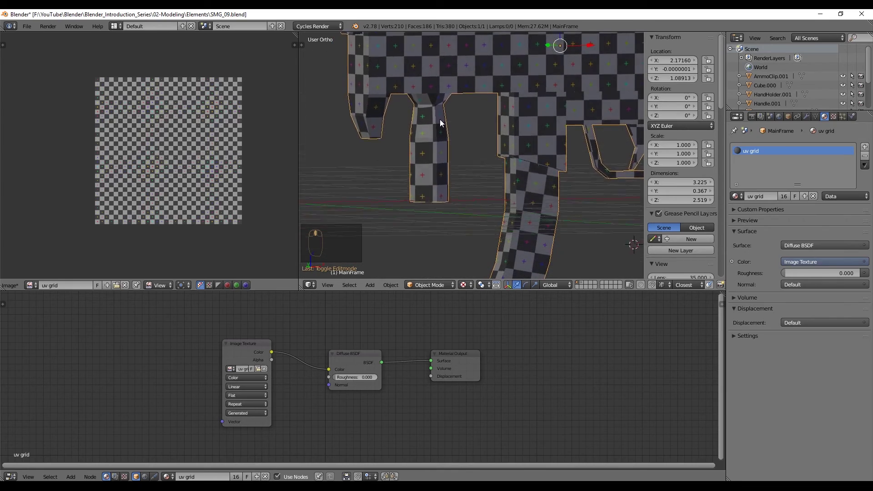